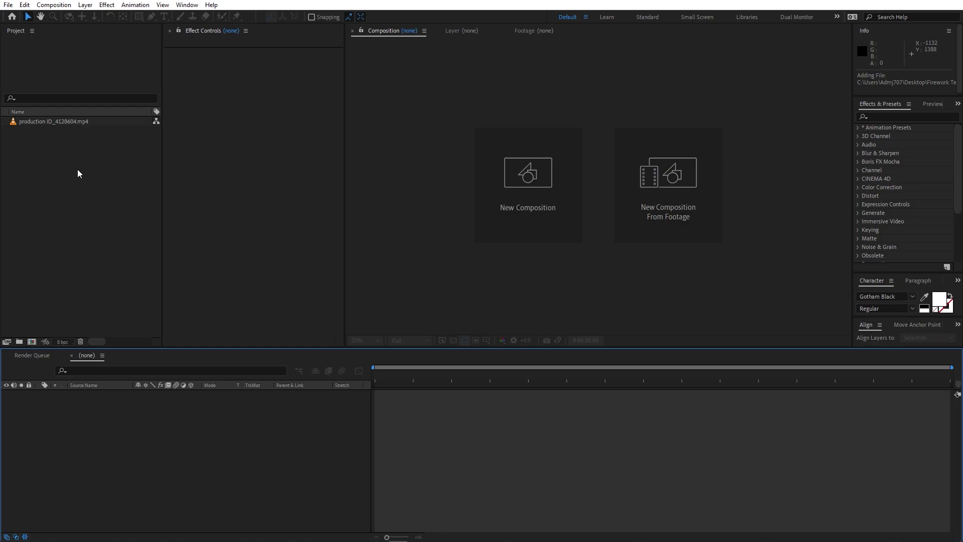
# Inspect the properties of the imported clip production ID_4128604.mp4 in the Project panel.
pyautogui.click(39, 122)
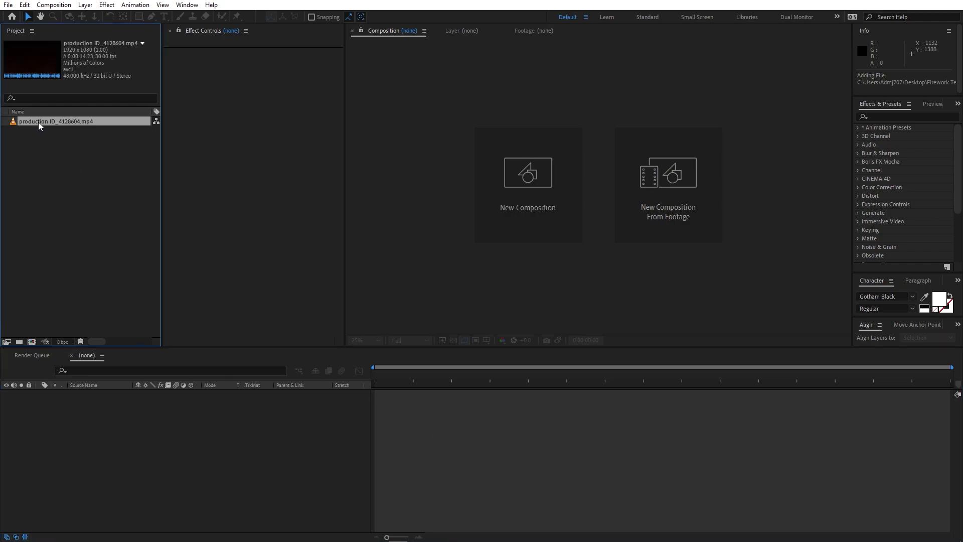
pyautogui.click(77, 176)
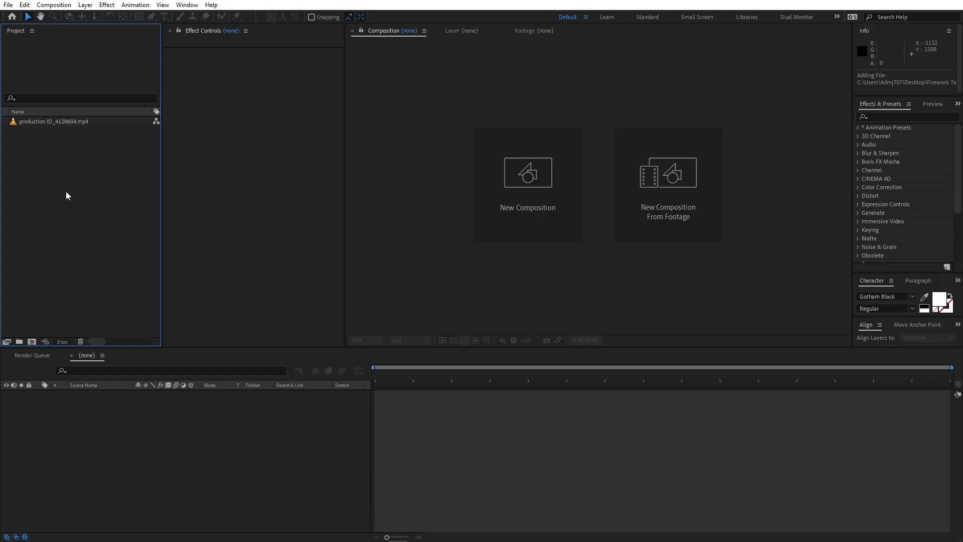
# Create a composition named Main at 1920×1080, 30 fps, 15 seconds, black background.
pyautogui.click(521, 187)
pyautogui.write('Main')
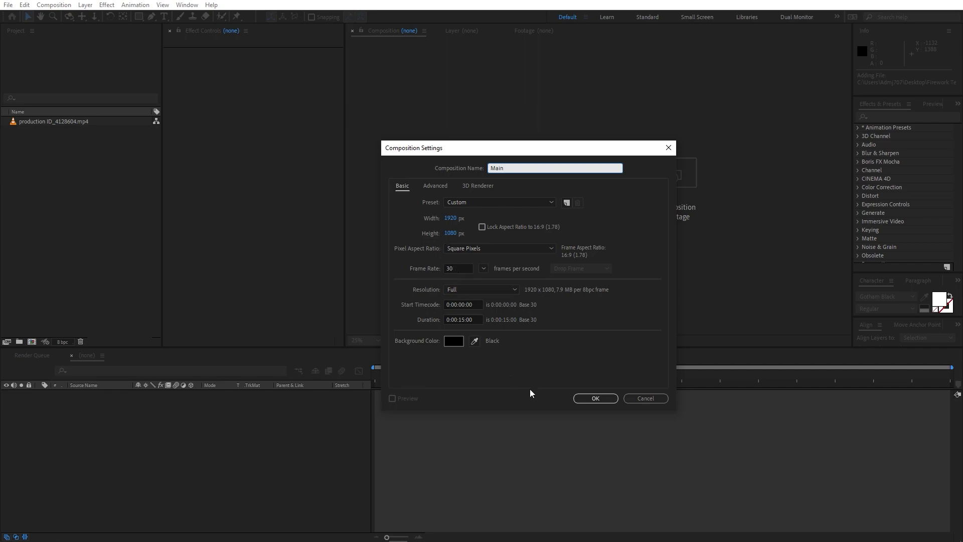
pyautogui.click(595, 399)
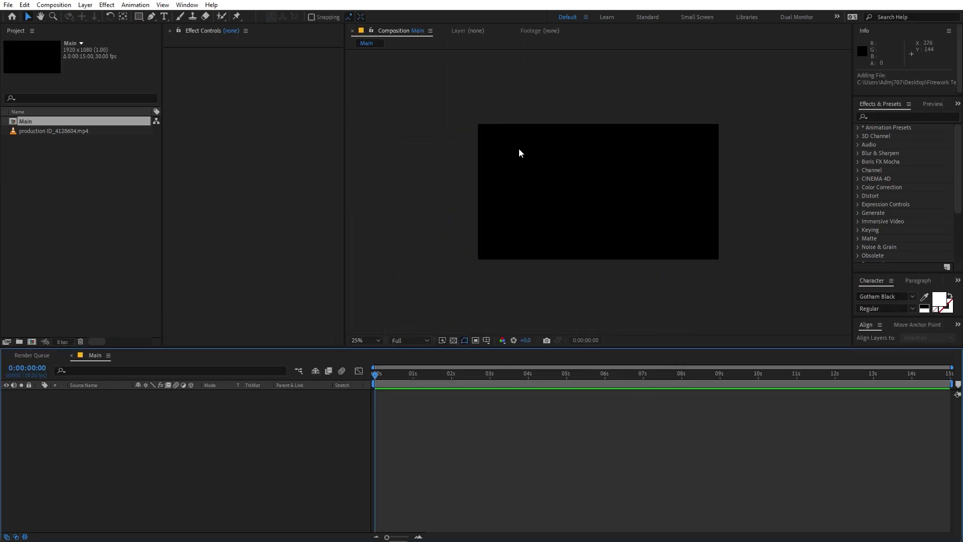
pyautogui.click(38, 222)
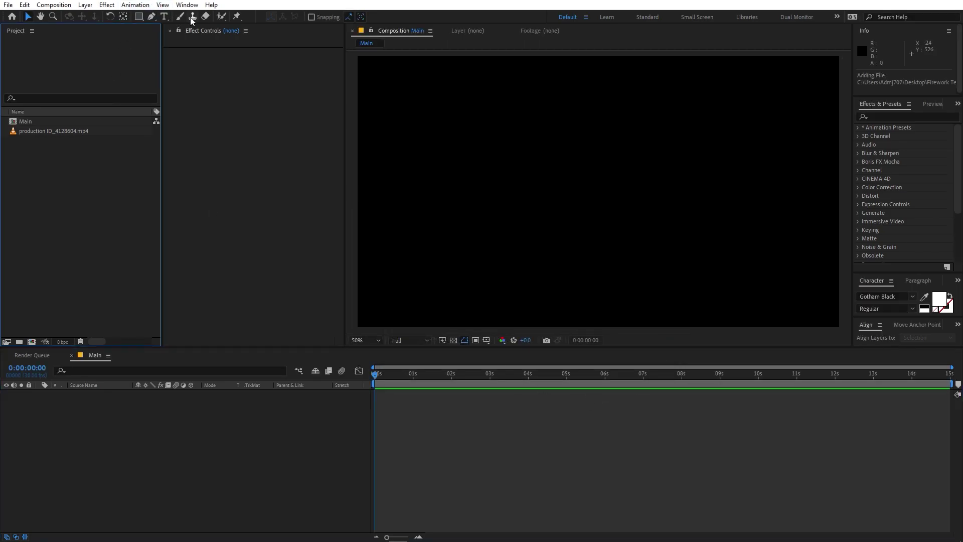
# Add a text layer reading MOTION NATIONS to the Main composition.
pyautogui.click(164, 16)
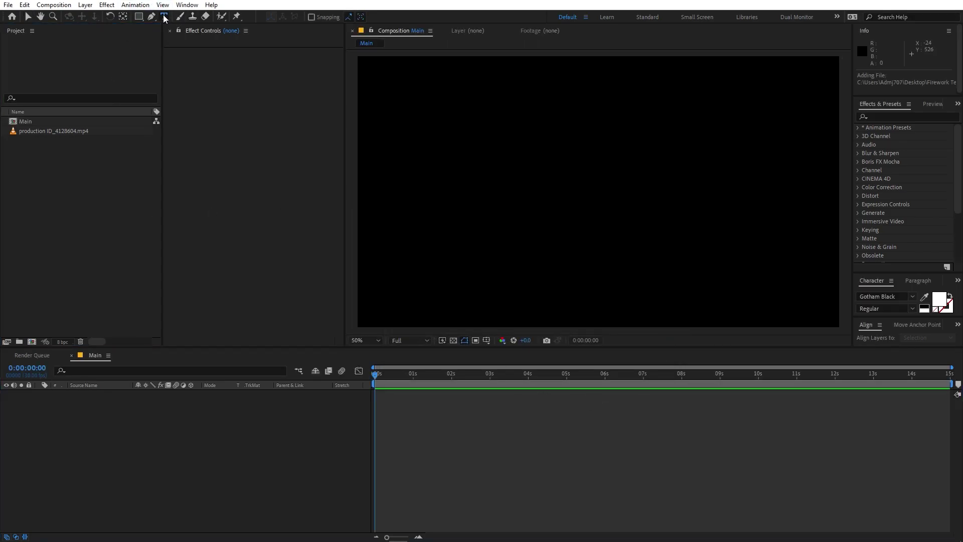
pyautogui.click(512, 178)
pyautogui.write('E')
pyautogui.write('MOTION NATIONS')
pyautogui.hotkey('ctrl', 'a')
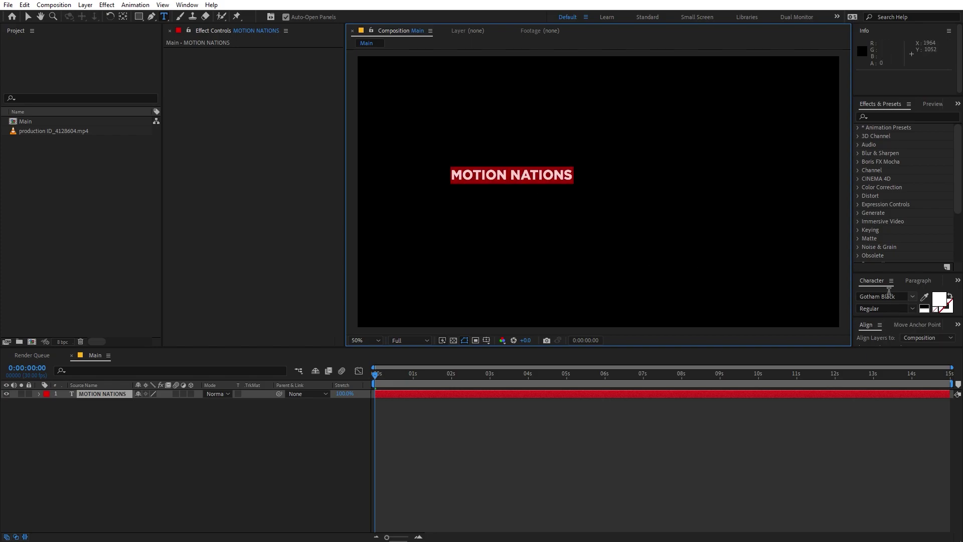
# Set the title to 111 px and centre it horizontally and vertically.
pyautogui.moveTo(896, 272); pyautogui.dragTo(894, 157)
pyautogui.moveTo(875, 209); pyautogui.dragTo(926, 219)
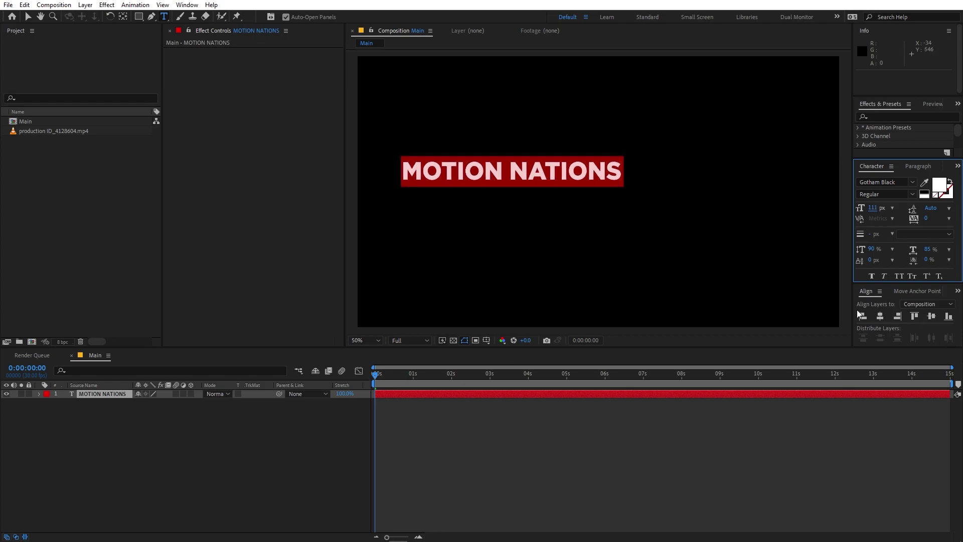
pyautogui.click(879, 316)
pyautogui.click(931, 316)
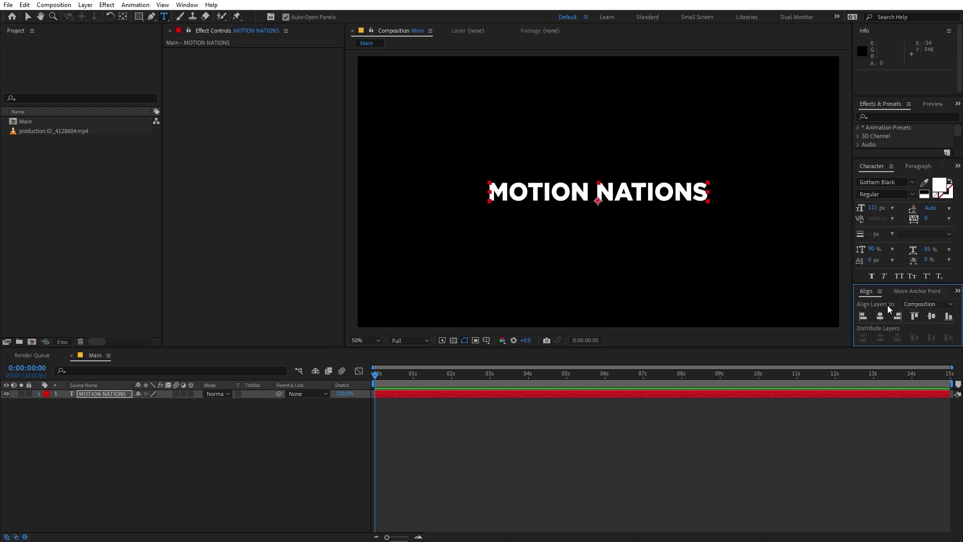
# Place production ID_4128604.mp4 above the title and slide it earlier so the red burst opens.
pyautogui.click(186, 5)
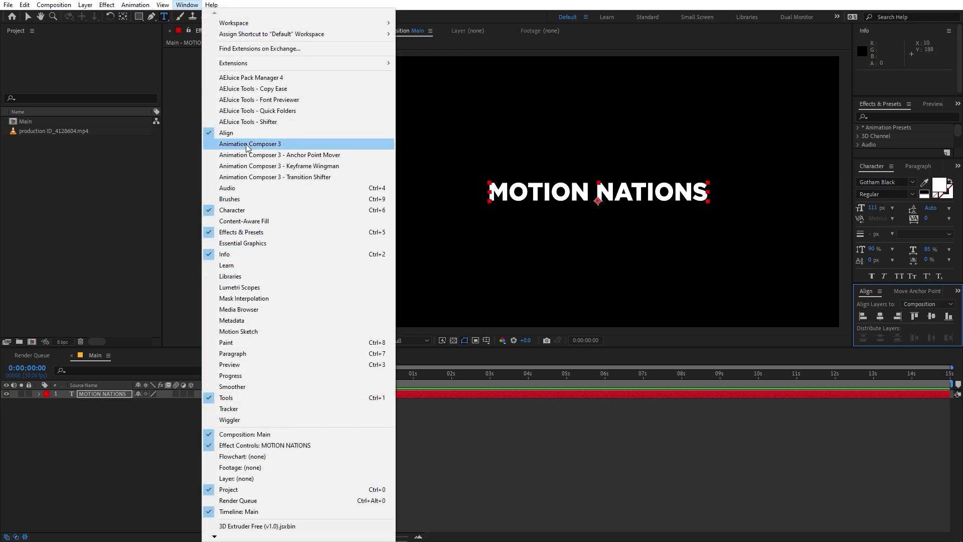
pyautogui.click(513, 4)
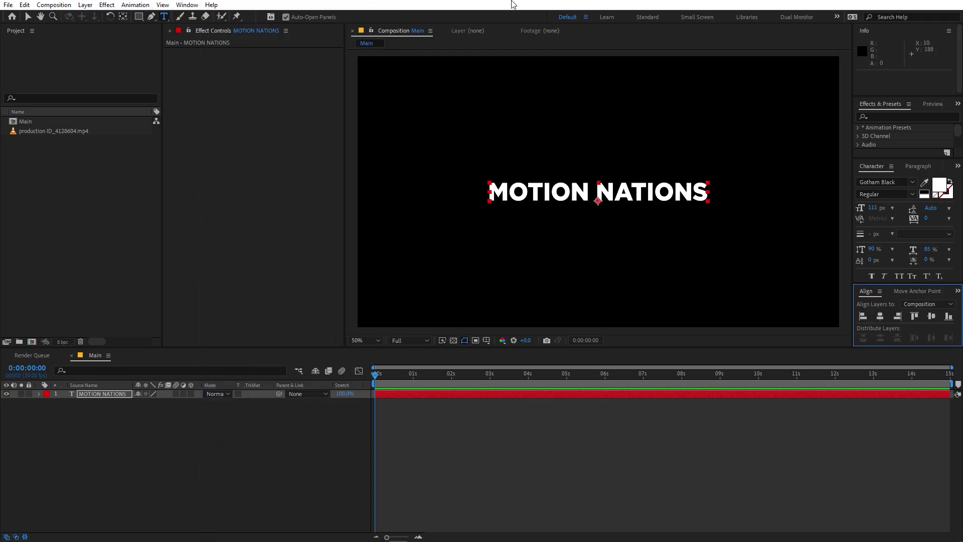
pyautogui.click(157, 452)
pyautogui.click(24, 123)
pyautogui.click(35, 129)
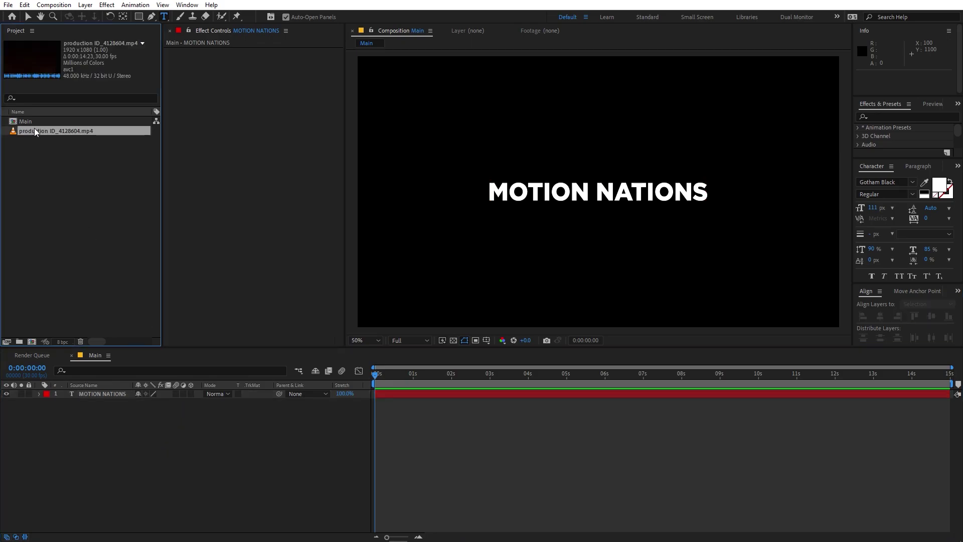
pyautogui.moveTo(21, 130); pyautogui.dragTo(86, 391)
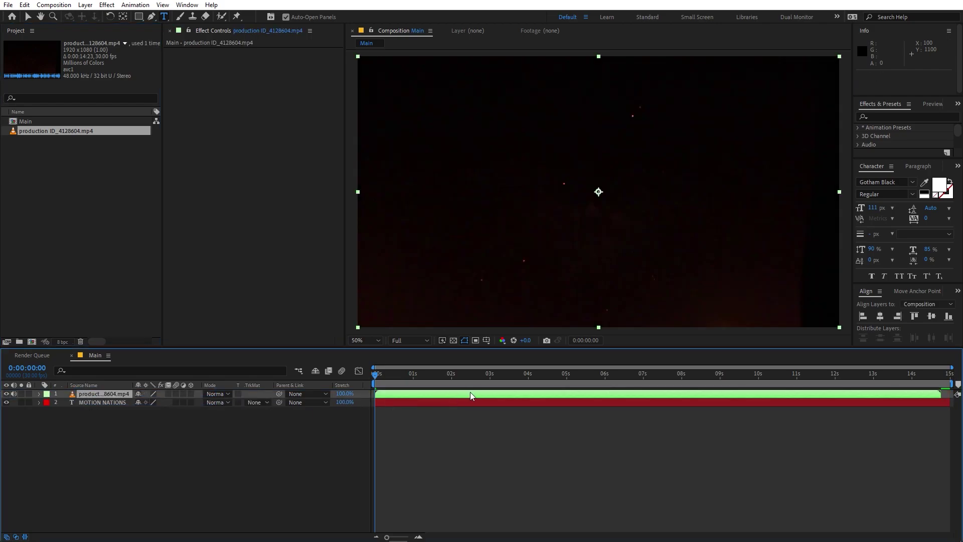
pyautogui.moveTo(649, 396); pyautogui.dragTo(249, 419)
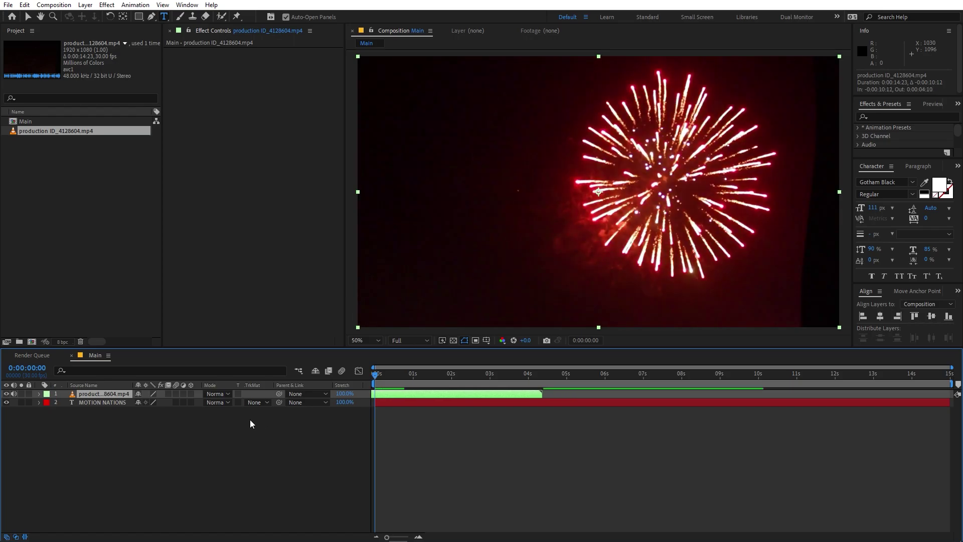
pyautogui.moveTo(460, 395); pyautogui.dragTo(444, 426)
# Draw a closed ten-point Pen mask around the firework burst on the fireworks layer.
pyautogui.click(151, 17)
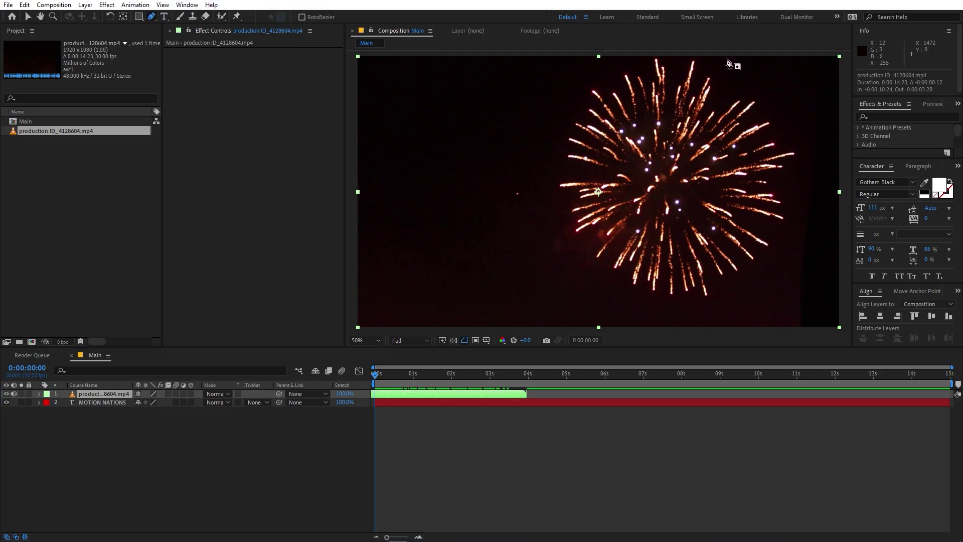
pyautogui.click(724, 58)
pyautogui.click(802, 210)
pyautogui.click(761, 314)
pyautogui.click(629, 319)
pyautogui.click(532, 257)
pyautogui.click(517, 185)
pyautogui.click(536, 94)
pyautogui.click(576, 74)
pyautogui.click(637, 53)
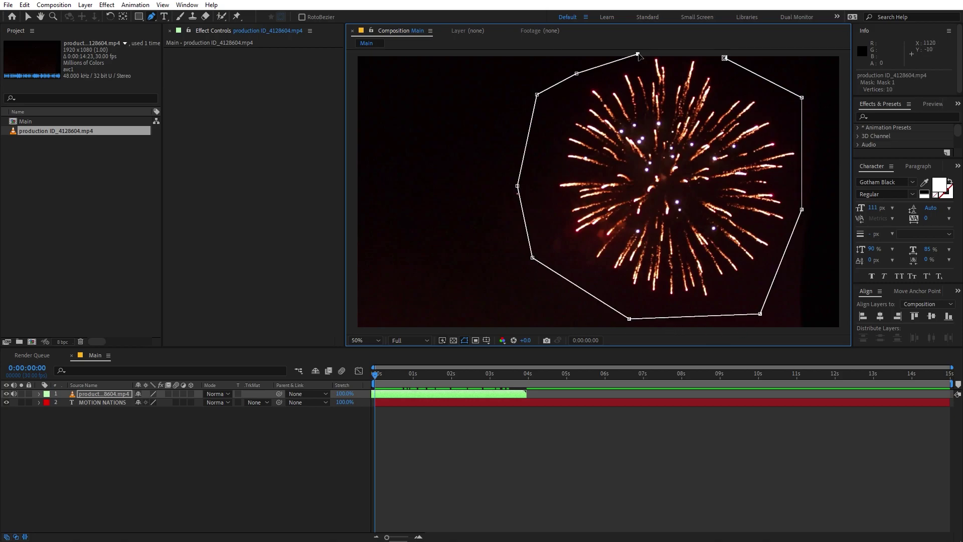
pyautogui.press(',')
pyautogui.click(662, 125)
pyautogui.press('.')
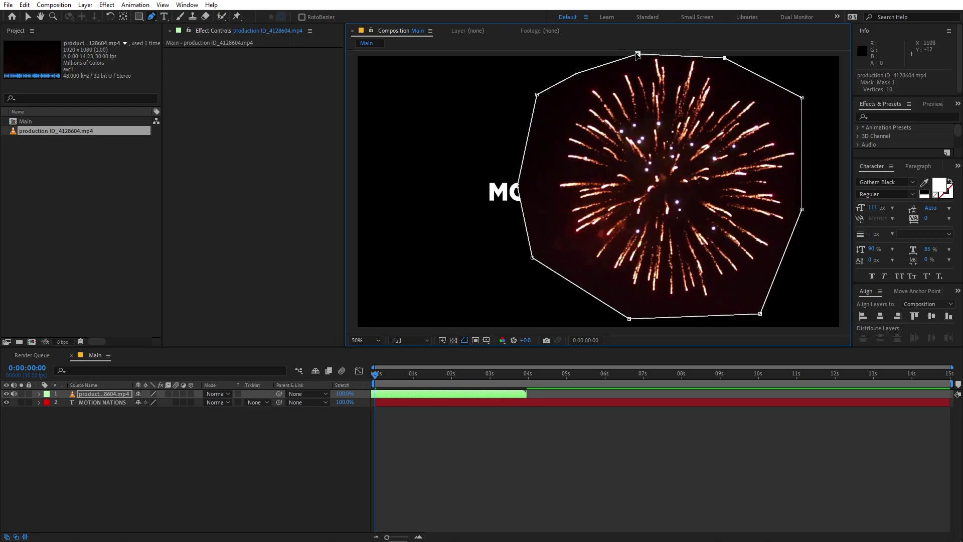
pyautogui.click(110, 394)
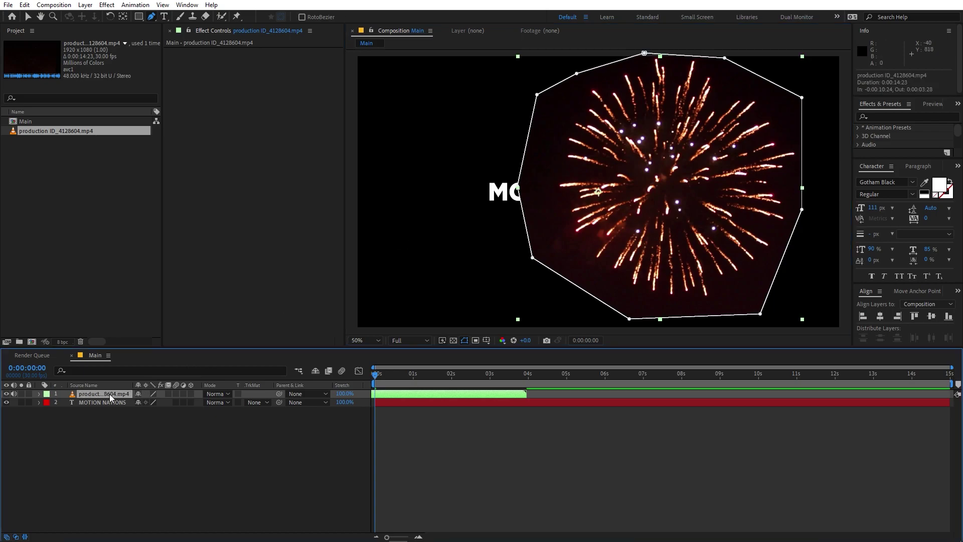
# Feather the mask to 33 px and trim the clip to start at 0 s.
pyautogui.press('f')
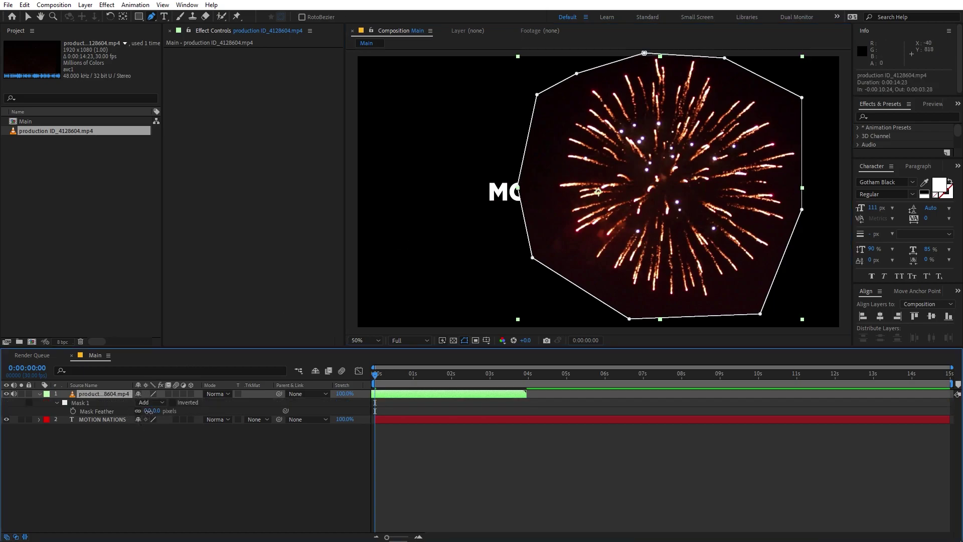
pyautogui.moveTo(149, 411); pyautogui.dragTo(165, 412)
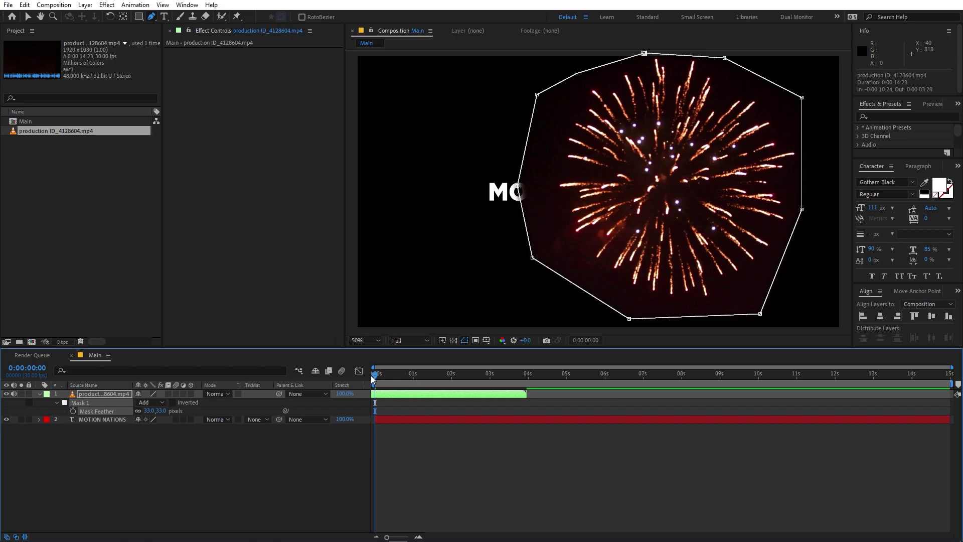
pyautogui.moveTo(395, 394); pyautogui.dragTo(442, 399)
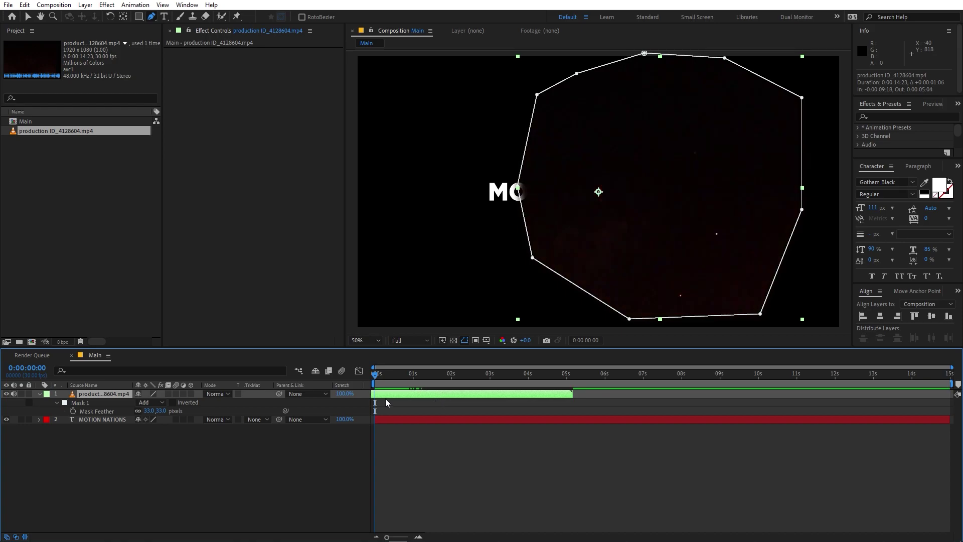
pyautogui.hotkey('alt', '[')
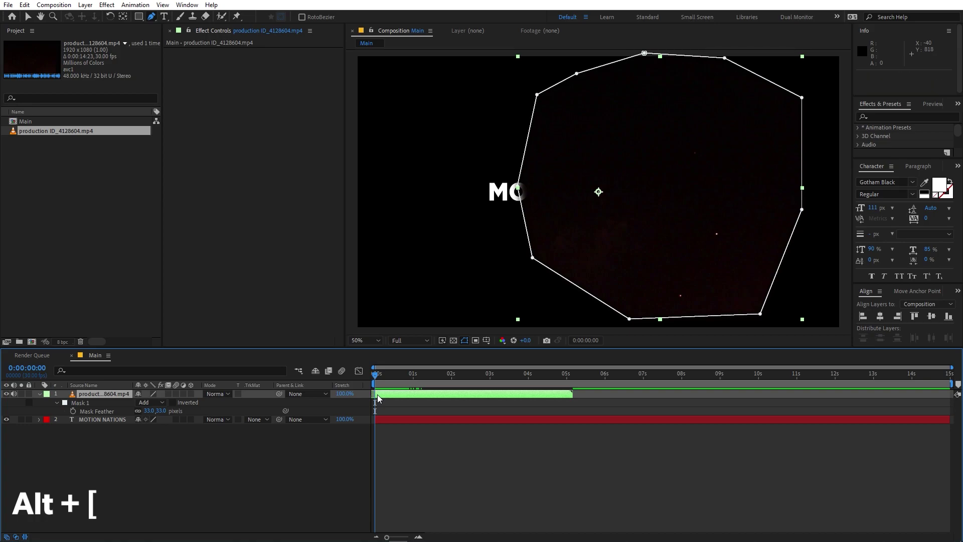
pyautogui.moveTo(377, 394)
pyautogui.mouseDown()
pyautogui.moveTo(408, 396)
pyautogui.moveTo(381, 394)
pyautogui.mouseUp()
# Scale the firework to 61% and move it behind the word MOTION.
pyautogui.press('s')
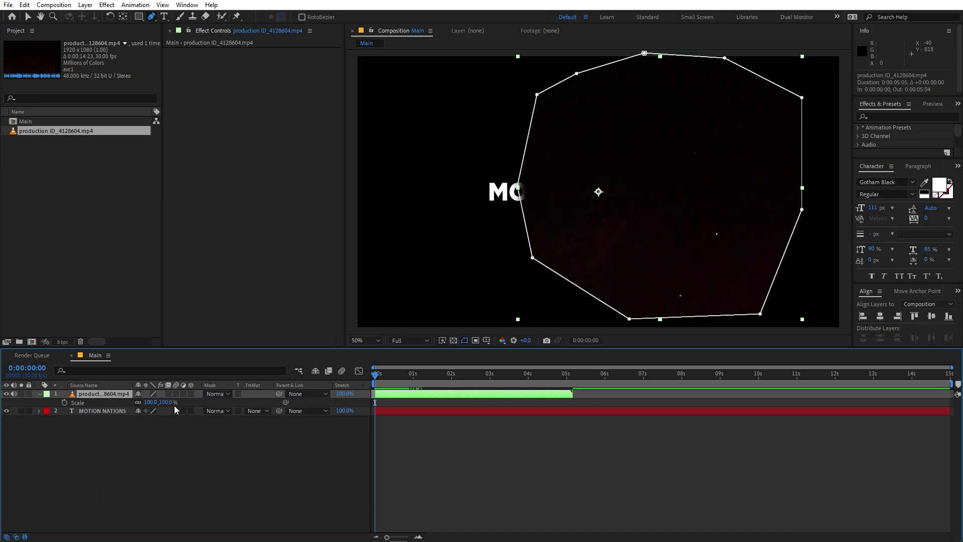
pyautogui.moveTo(149, 402)
pyautogui.mouseDown()
pyautogui.moveTo(132, 410)
pyautogui.moveTo(142, 407)
pyautogui.mouseUp()
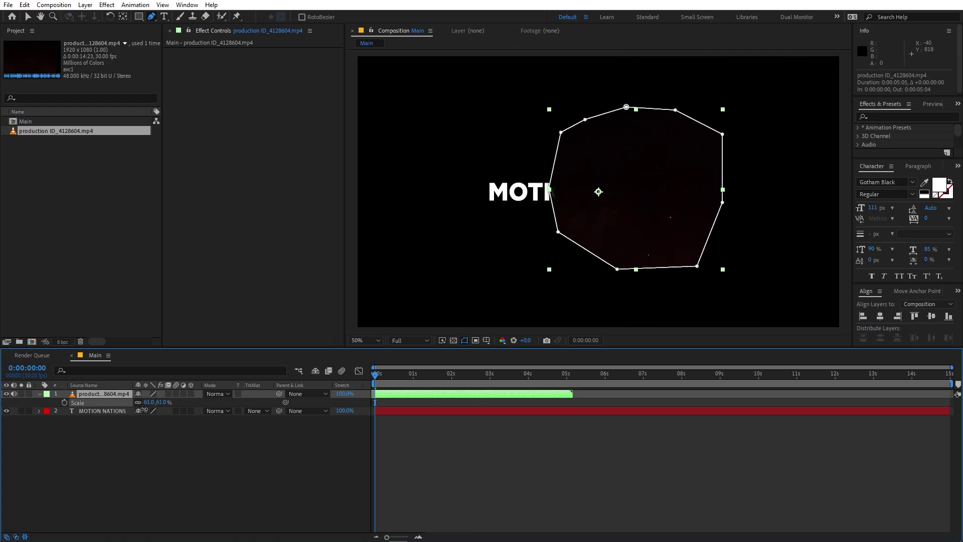
pyautogui.press('v')
pyautogui.moveTo(664, 167); pyautogui.dragTo(546, 171)
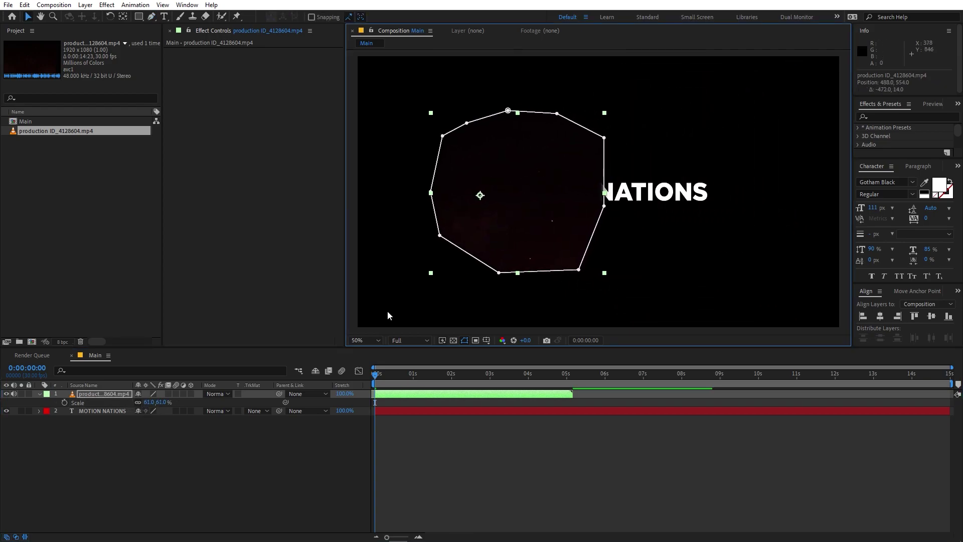
# Set the fireworks layer's blend mode to Add and preview the first second.
pyautogui.click(216, 394)
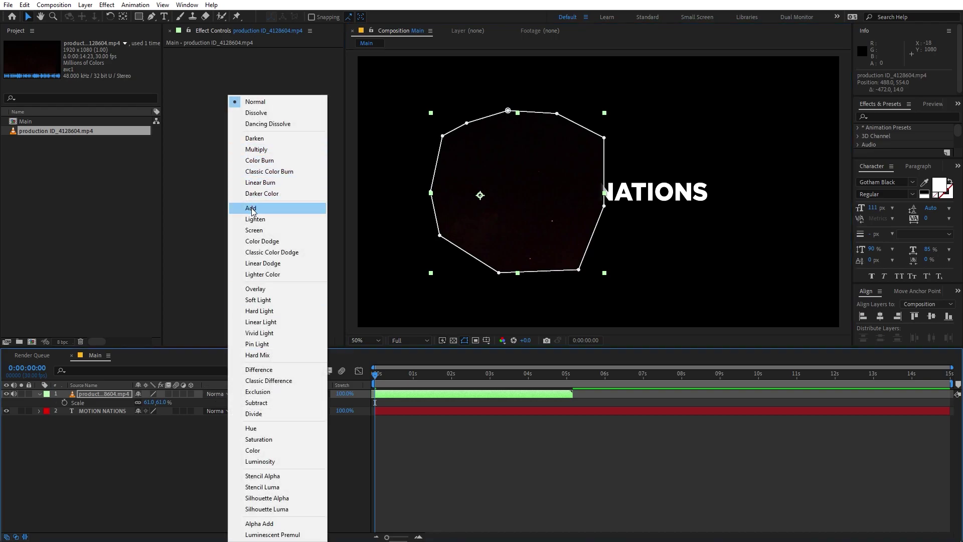
pyautogui.click(252, 211)
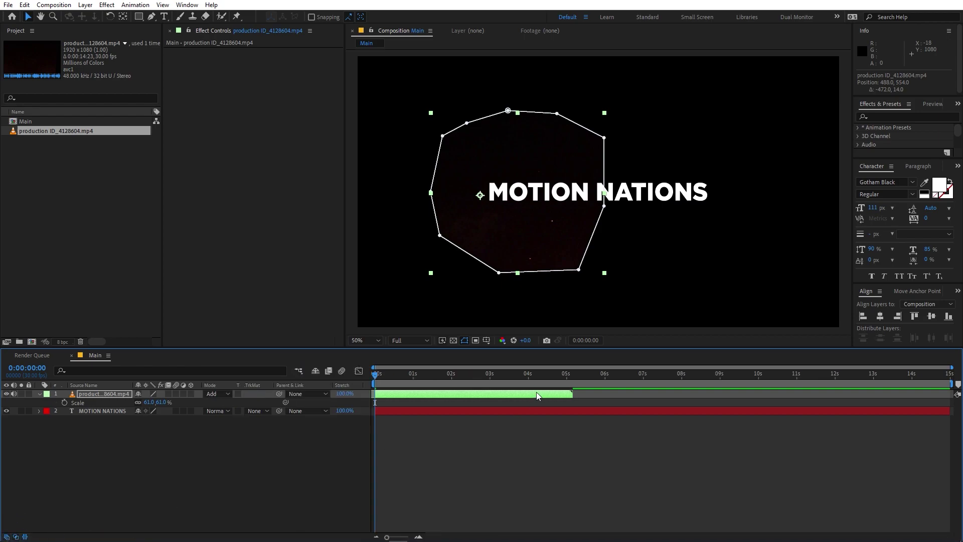
pyautogui.moveTo(378, 375); pyautogui.dragTo(410, 382)
pyautogui.click(528, 466)
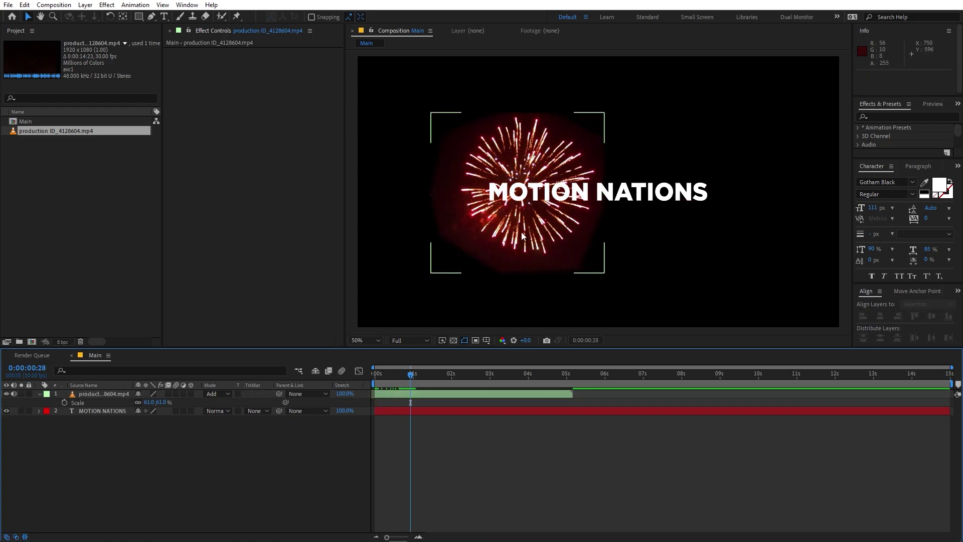
# Apply Curves to the fireworks layer with an S-shaped RGB curve to darken the haze.
pyautogui.click(89, 396)
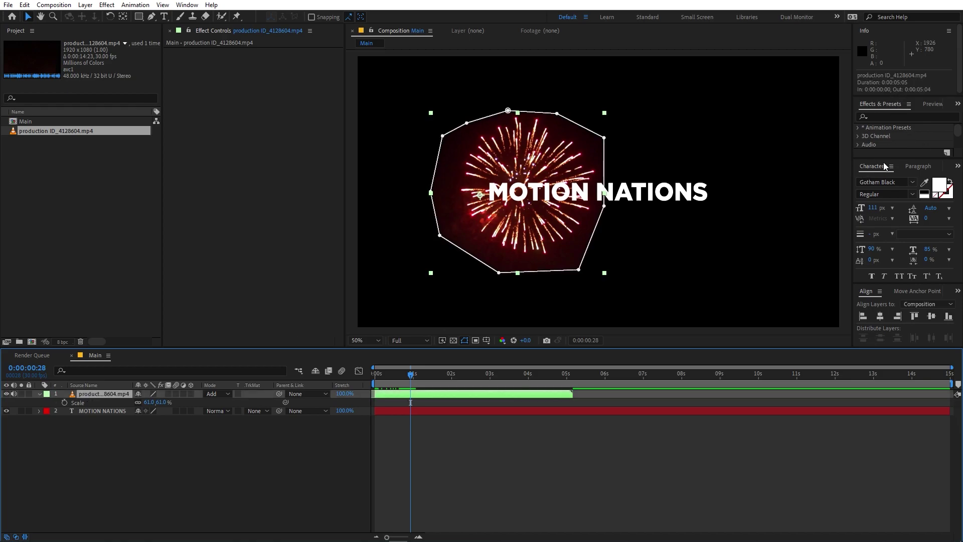
pyautogui.moveTo(882, 159); pyautogui.dragTo(104, 396)
pyautogui.click(884, 117)
pyautogui.write('curves')
pyautogui.moveTo(219, 186); pyautogui.dragTo(238, 198)
pyautogui.moveTo(280, 144); pyautogui.dragTo(271, 143)
pyautogui.moveTo(238, 198); pyautogui.dragTo(235, 196)
# Preview the animation from the start.
pyautogui.click(606, 460)
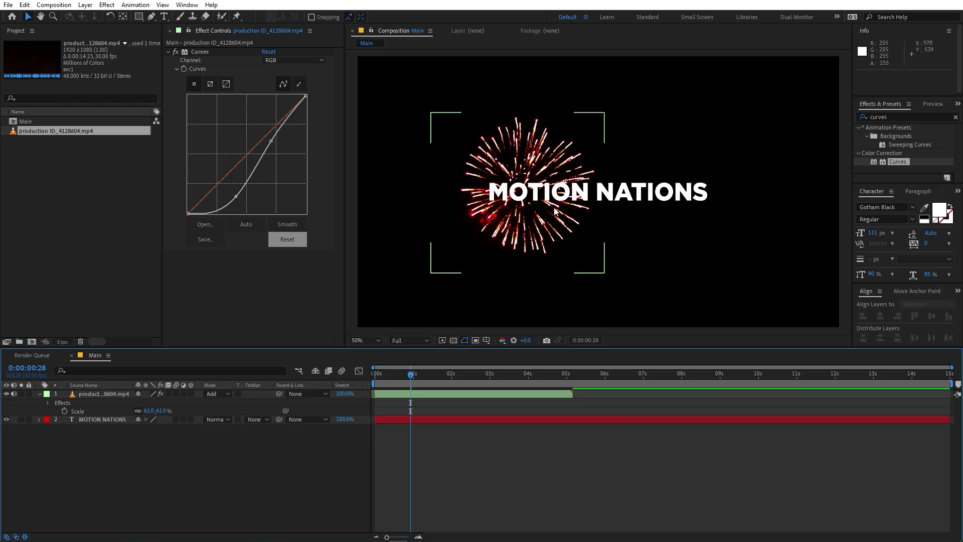
pyautogui.press('space')
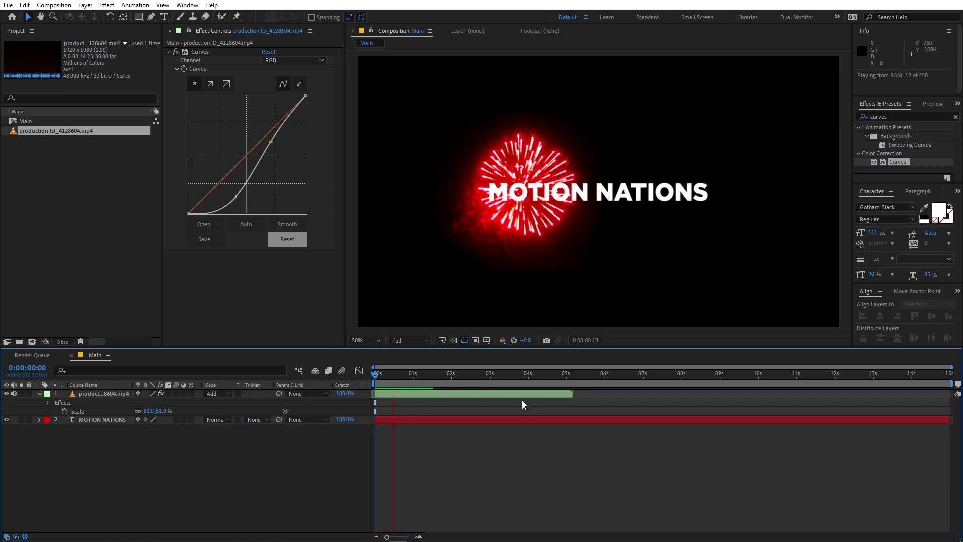
pyautogui.click(518, 393)
# Scale the firework layer to 71.1% and nudge it left.
pyautogui.press('u')
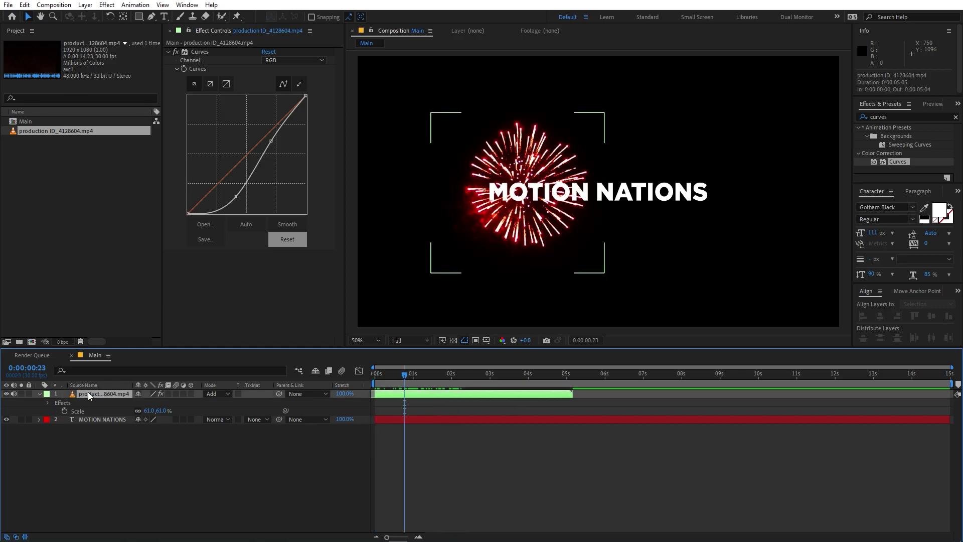
pyautogui.press('s')
pyautogui.moveTo(149, 403); pyautogui.dragTo(173, 402)
pyautogui.moveTo(540, 223); pyautogui.dragTo(515, 226)
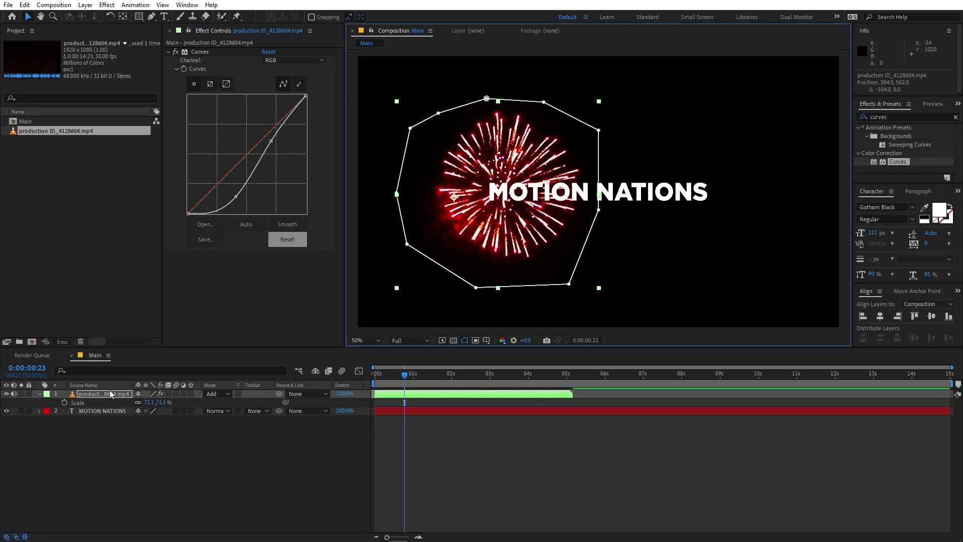
# End the firework layer at about 2:17 and duplicate it.
pyautogui.moveTo(475, 374)
pyautogui.mouseDown()
pyautogui.moveTo(459, 381)
pyautogui.moveTo(471, 386)
pyautogui.mouseUp()
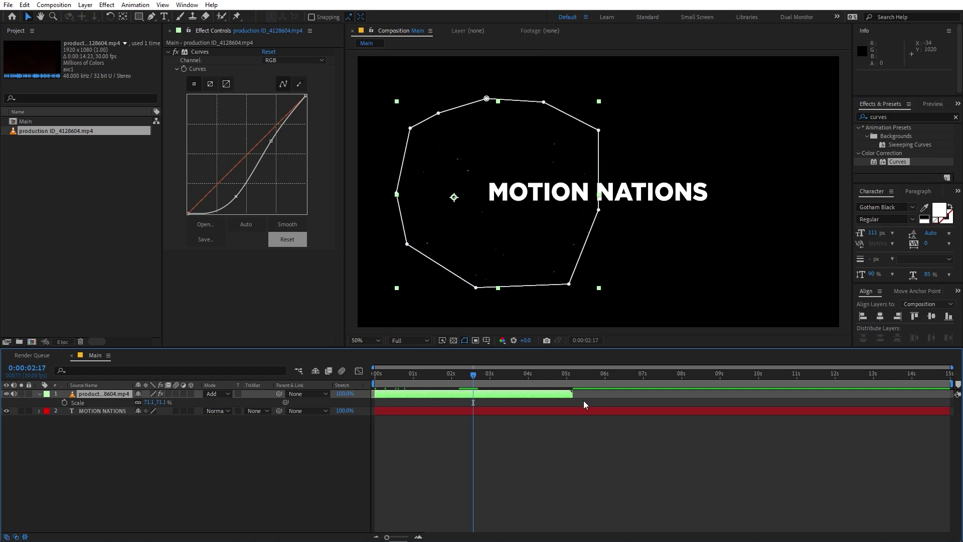
pyautogui.moveTo(575, 395); pyautogui.dragTo(478, 401)
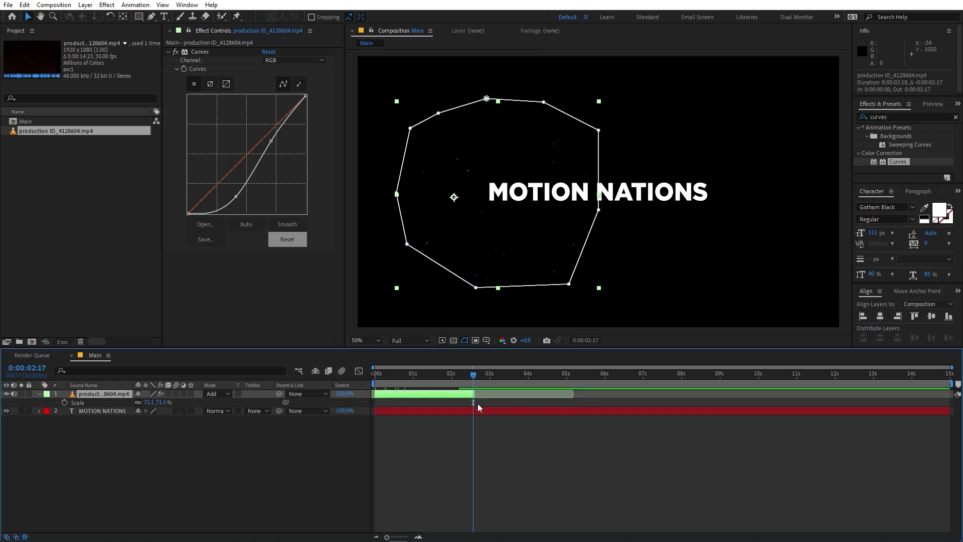
pyautogui.click(149, 432)
pyautogui.click(94, 394)
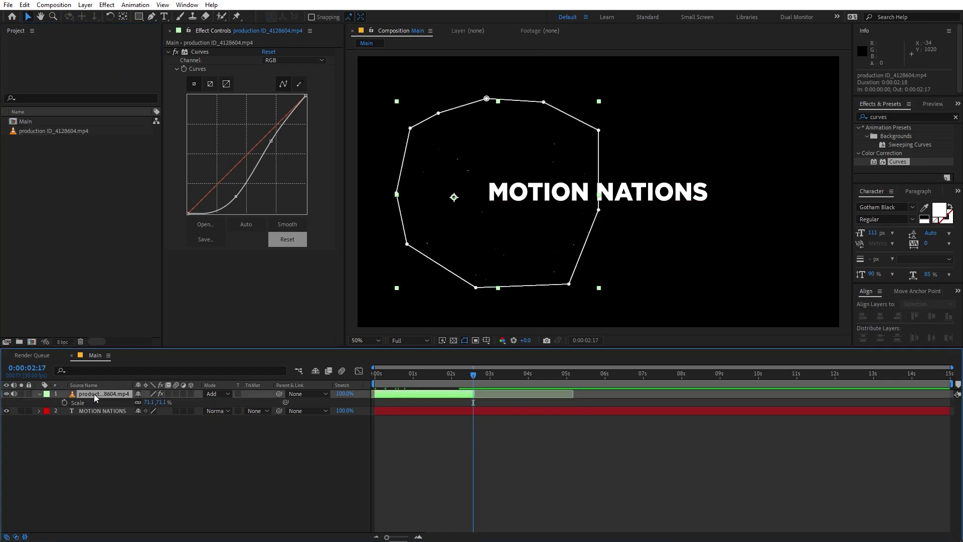
pyautogui.hotkey('ctrl', 'd')
# Extend the copy's out point to about 5 s and widen its mask on the left.
pyautogui.moveTo(474, 394); pyautogui.dragTo(573, 394)
pyautogui.moveTo(474, 375); pyautogui.dragTo(499, 380)
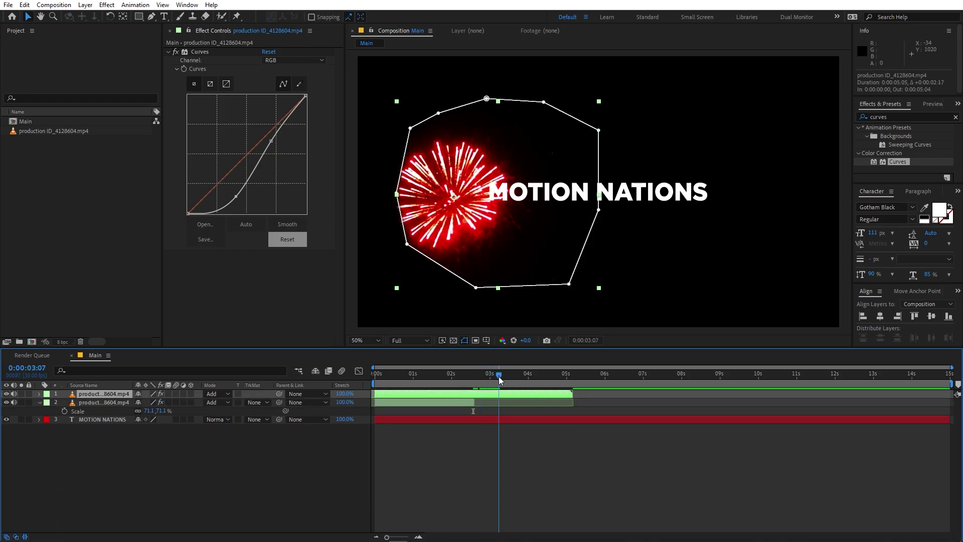
pyautogui.moveTo(410, 128); pyautogui.dragTo(376, 132)
pyautogui.moveTo(397, 194); pyautogui.dragTo(348, 214)
pyautogui.moveTo(498, 375); pyautogui.dragTo(474, 385)
# Trim the copy's start, move it behind the title's centre, and start it at 23 frames.
pyautogui.moveTo(376, 395); pyautogui.dragTo(462, 391)
pyautogui.moveTo(434, 207); pyautogui.dragTo(585, 203)
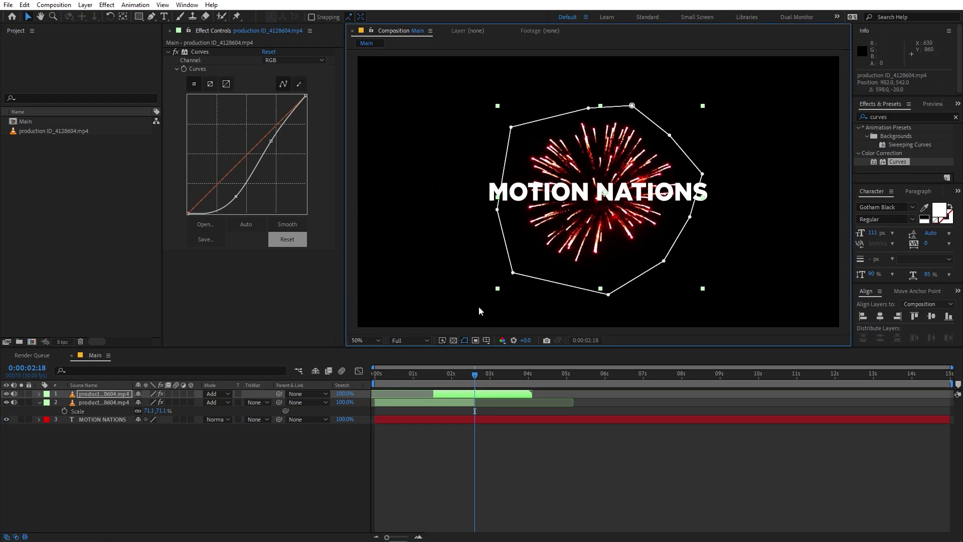
pyautogui.moveTo(397, 379); pyautogui.dragTo(417, 396)
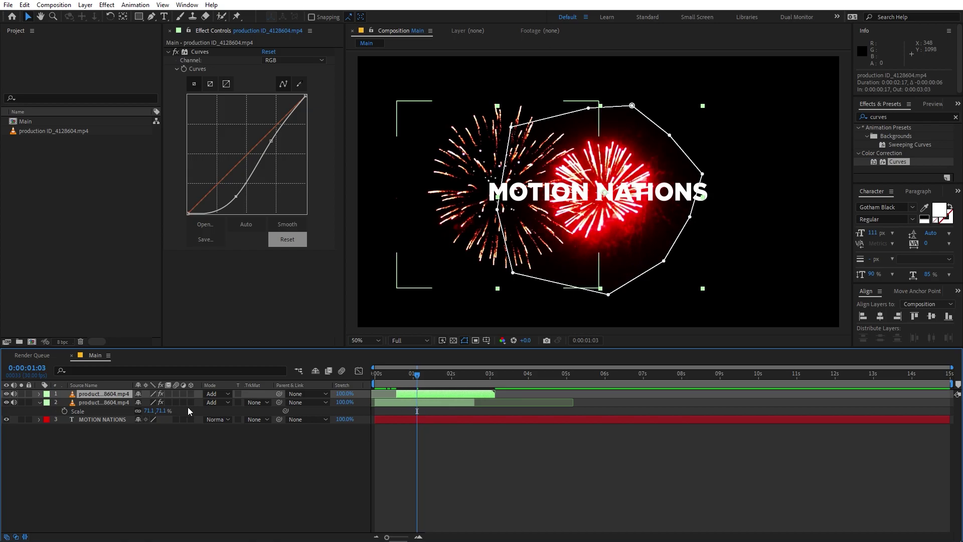
# Duplicate the second firework, move the copy right of the title, and start it at 1 second 2 frames.
pyautogui.click(93, 403)
pyautogui.hotkey('ctrl', 'd')
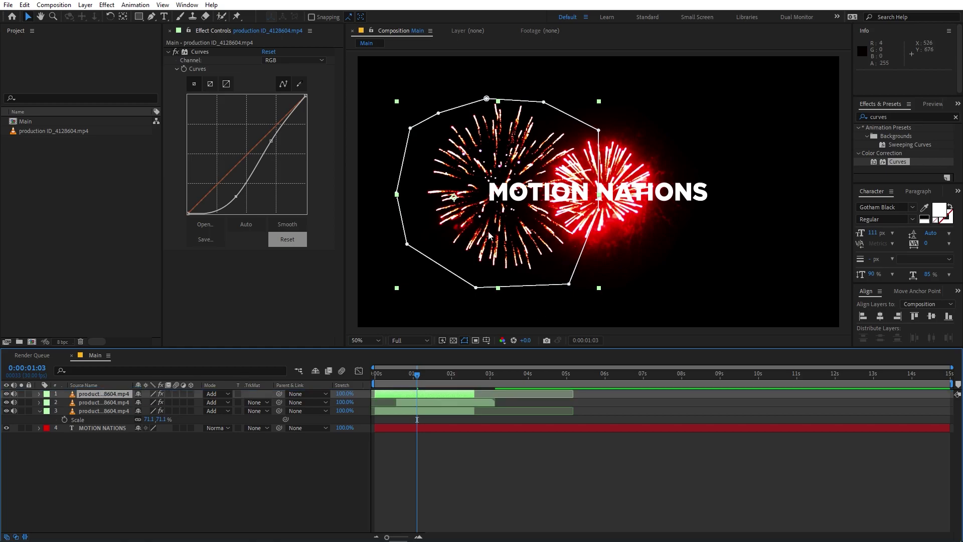
pyautogui.moveTo(497, 221); pyautogui.dragTo(694, 220)
pyautogui.moveTo(401, 395); pyautogui.dragTo(432, 396)
# Shift the firework layers about 4 frames earlier and preview the bursts.
pyautogui.keyDown('shift'); pyautogui.click(419, 403); pyautogui.keyUp('shift')
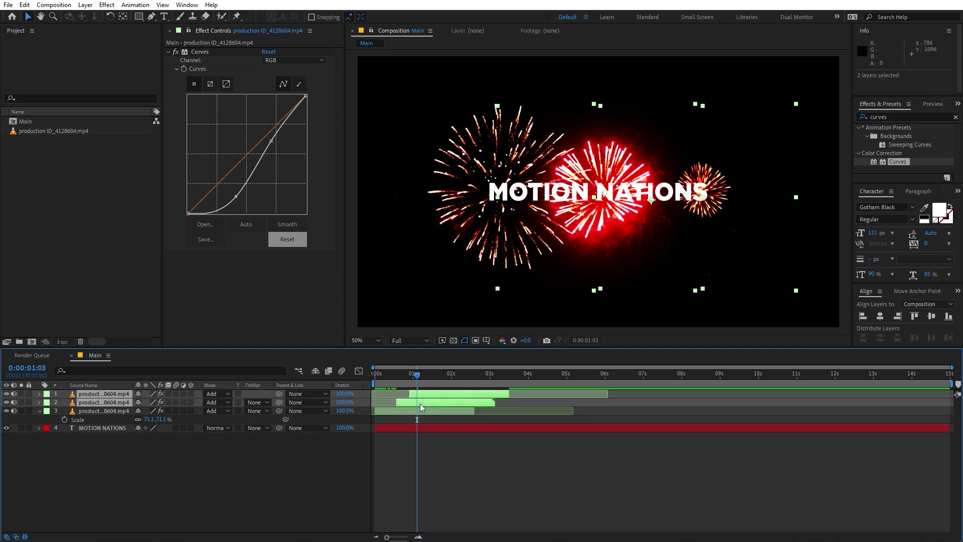
pyautogui.moveTo(421, 403); pyautogui.dragTo(415, 401)
pyautogui.press('Home')
pyautogui.press('space')
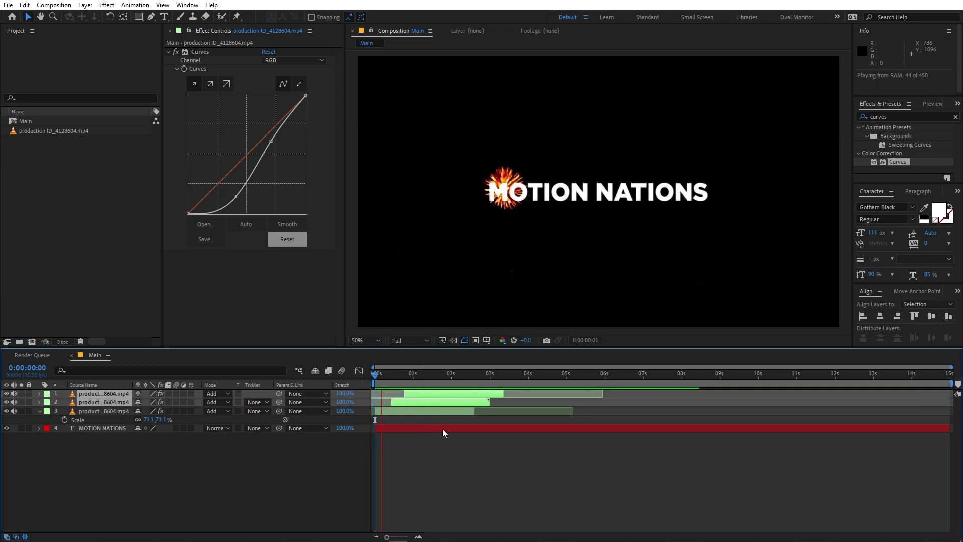
pyautogui.moveTo(410, 405); pyautogui.dragTo(403, 402)
pyautogui.moveTo(384, 537); pyautogui.dragTo(403, 537)
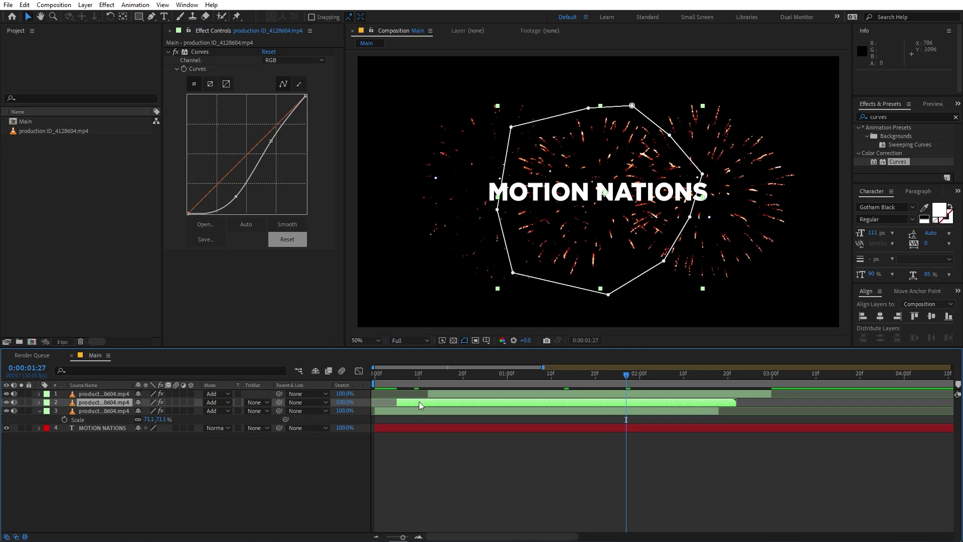
# Bring up the Time Stretch settings for the third firework layer.
pyautogui.rightClick(435, 408)
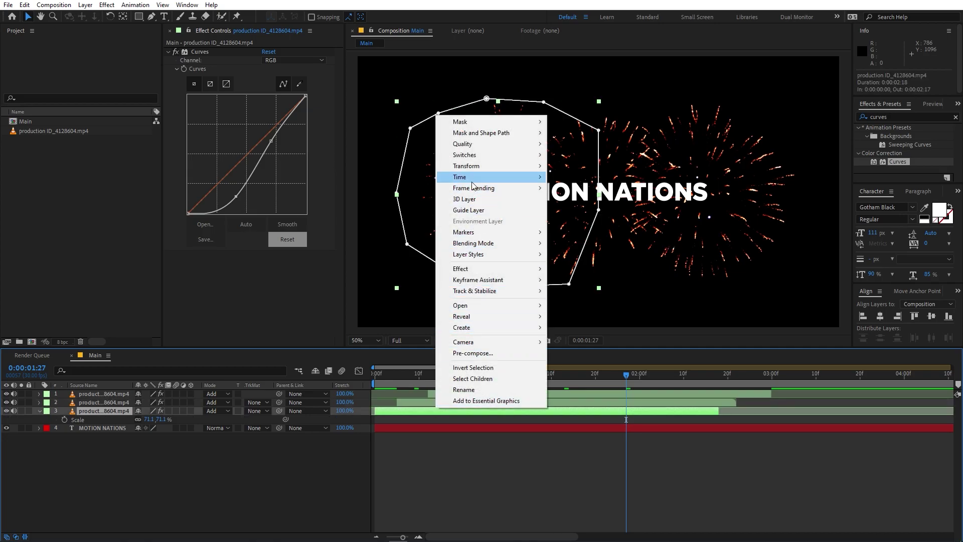
pyautogui.moveTo(474, 177)
pyautogui.click(582, 199)
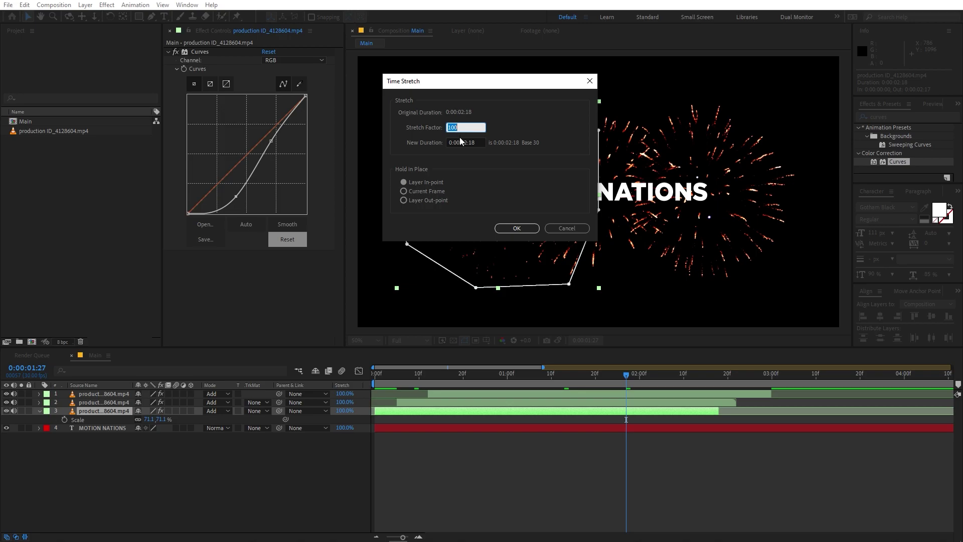
# Cancel Time Stretch at 100%, preview the three red bursts, and select layer 2.
pyautogui.click(562, 228)
pyautogui.press('space')
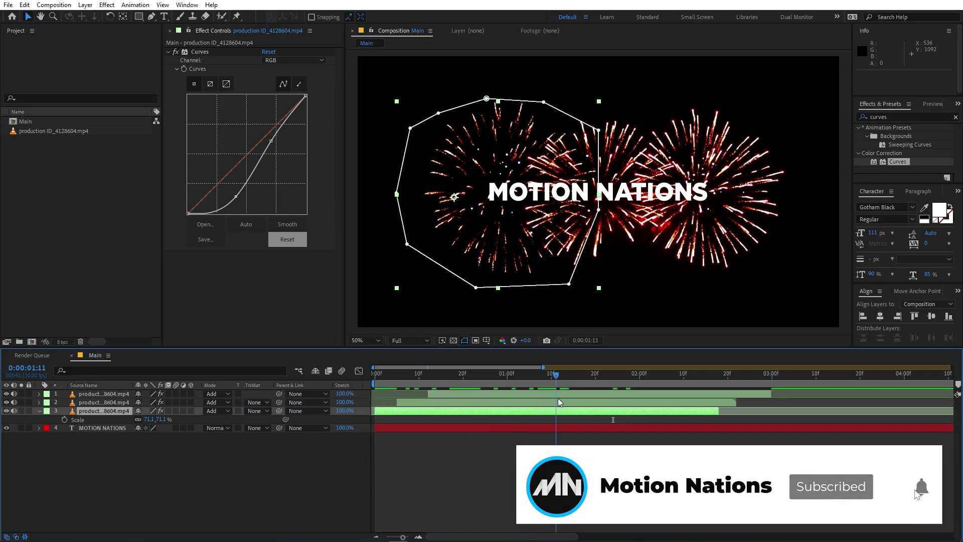
pyautogui.click(528, 401)
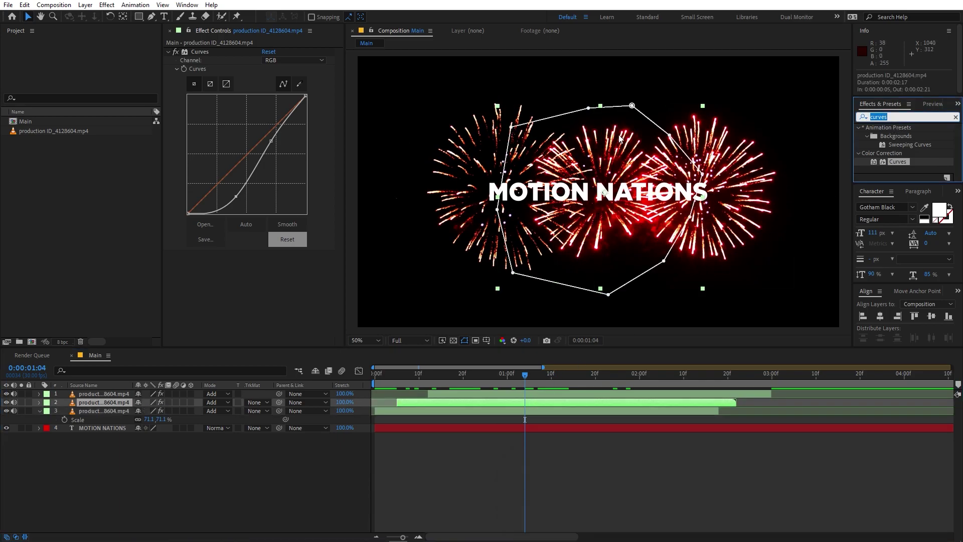
# Apply Color Balance (HLS) to the second firework and shift its hue to 41° for yellow.
pyautogui.doubleClick(906, 117)
pyautogui.write('hls')
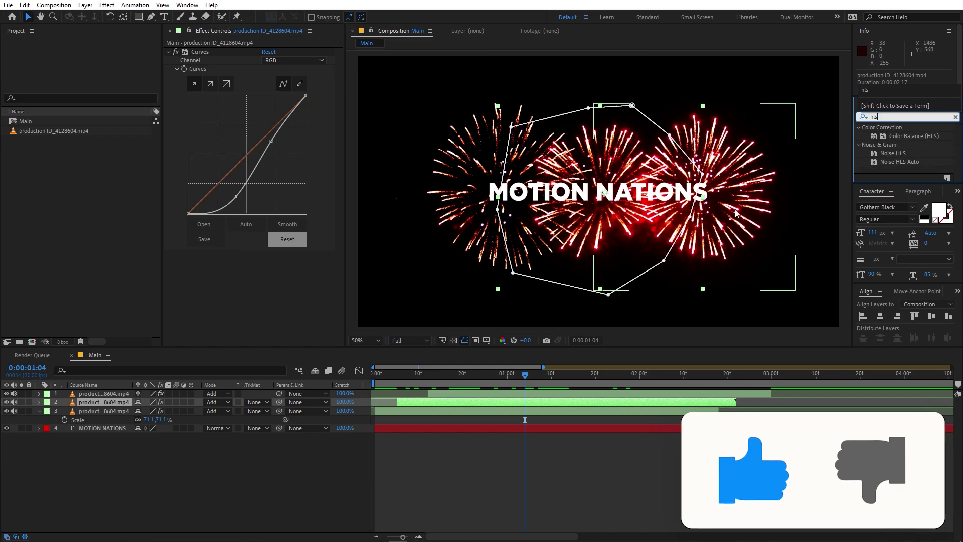
pyautogui.moveTo(893, 138); pyautogui.dragTo(104, 402)
pyautogui.moveTo(290, 264); pyautogui.dragTo(303, 268)
pyautogui.click(506, 388)
pyautogui.moveTo(488, 380); pyautogui.dragTo(464, 381)
# Shift the right firework's hue to 150° to make it green.
pyautogui.click(209, 254)
pyautogui.click(95, 394)
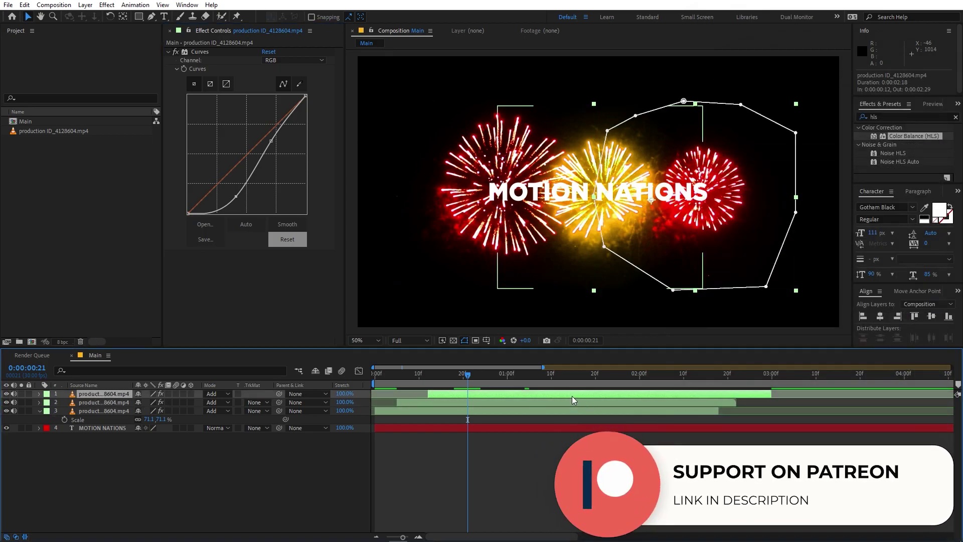
pyautogui.moveTo(279, 263); pyautogui.dragTo(333, 261)
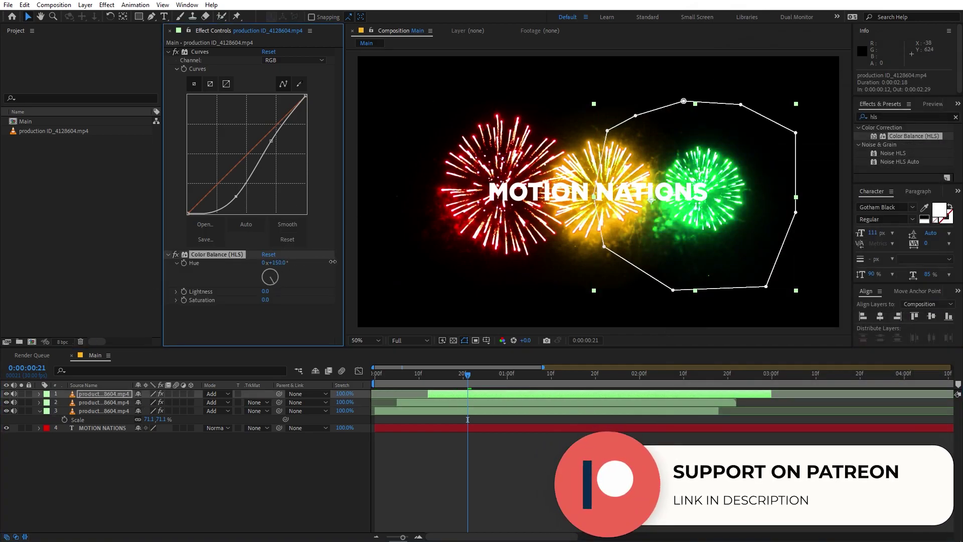
# Trim the second firework to start at 8 frames and preview the coloured fireworks.
pyautogui.click(410, 383)
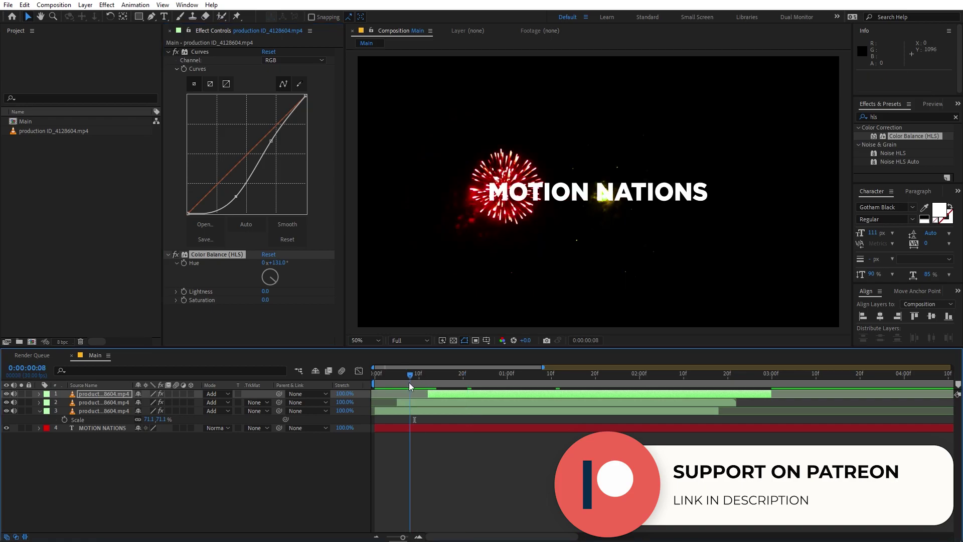
pyautogui.moveTo(408, 382); pyautogui.dragTo(417, 403)
pyautogui.click(399, 403)
pyautogui.press('Home')
pyautogui.press('space')
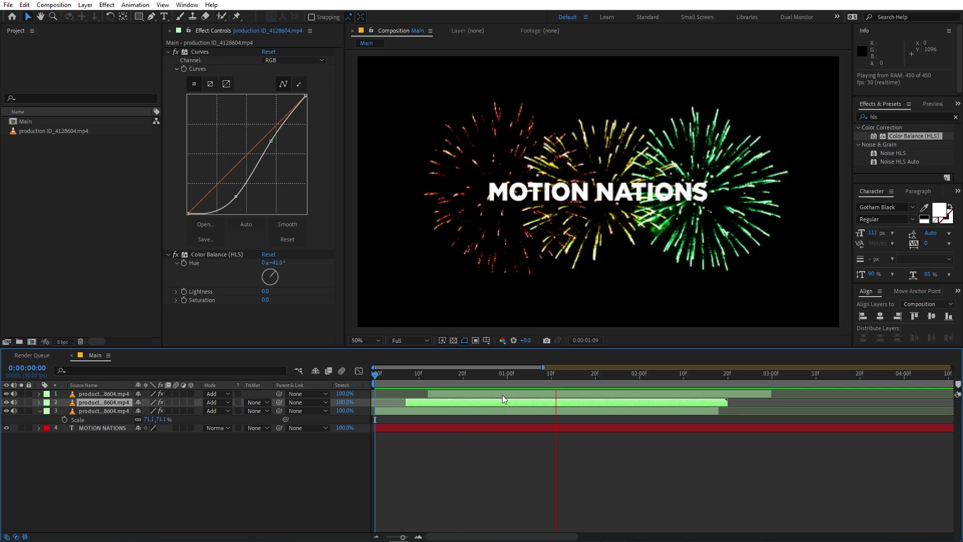
# Duplicate the three firework layers, move the copies to the top, and shift the third later.
pyautogui.press('space')
pyautogui.moveTo(413, 371); pyautogui.dragTo(574, 376)
pyautogui.click(102, 393)
pyautogui.keyDown('shift'); pyautogui.click(98, 407); pyautogui.keyUp('shift')
pyautogui.hotkey('ctrl', 'd')
pyautogui.moveTo(98, 411); pyautogui.dragTo(101, 399)
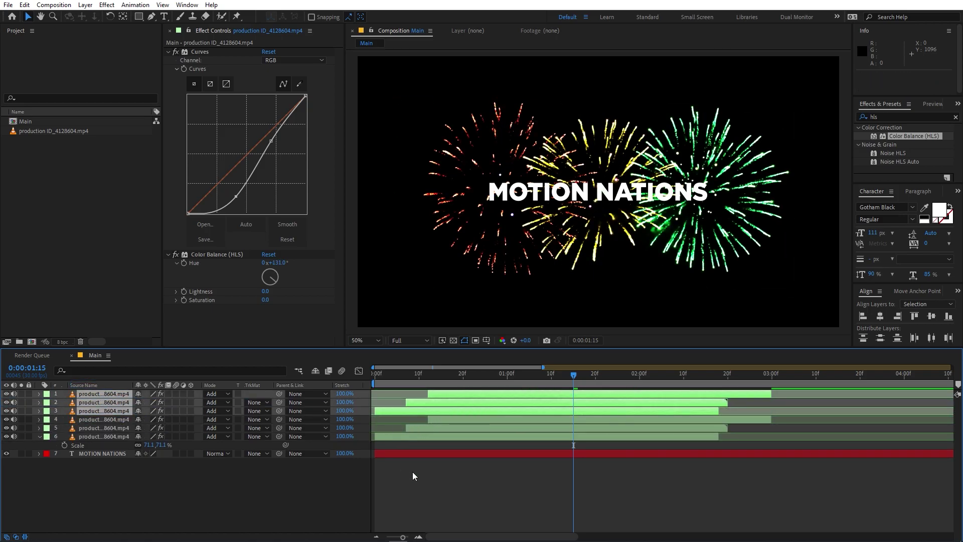
pyautogui.click(412, 471)
pyautogui.moveTo(392, 410); pyautogui.dragTo(419, 396)
# Scale the three duplicate fireworks down to 49%.
pyautogui.click(432, 394)
pyautogui.click(417, 408)
pyautogui.keyDown('shift'); pyautogui.click(418, 395); pyautogui.keyUp('shift')
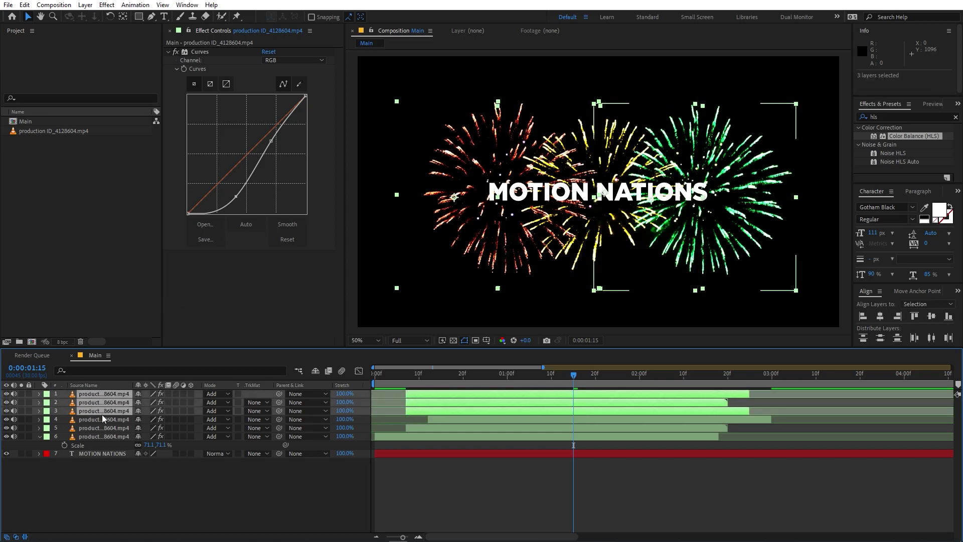
pyautogui.press('s')
pyautogui.moveTo(146, 402); pyautogui.dragTo(134, 402)
# Nudge the first duplicate slightly left and the second duplicate slightly right.
pyautogui.click(512, 501)
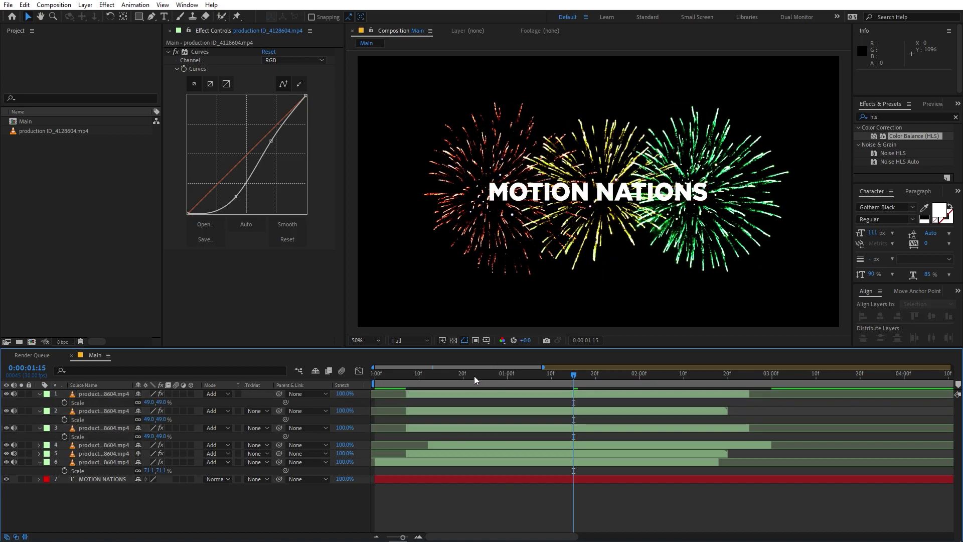
pyautogui.click(450, 394)
pyautogui.moveTo(689, 219); pyautogui.dragTo(676, 221)
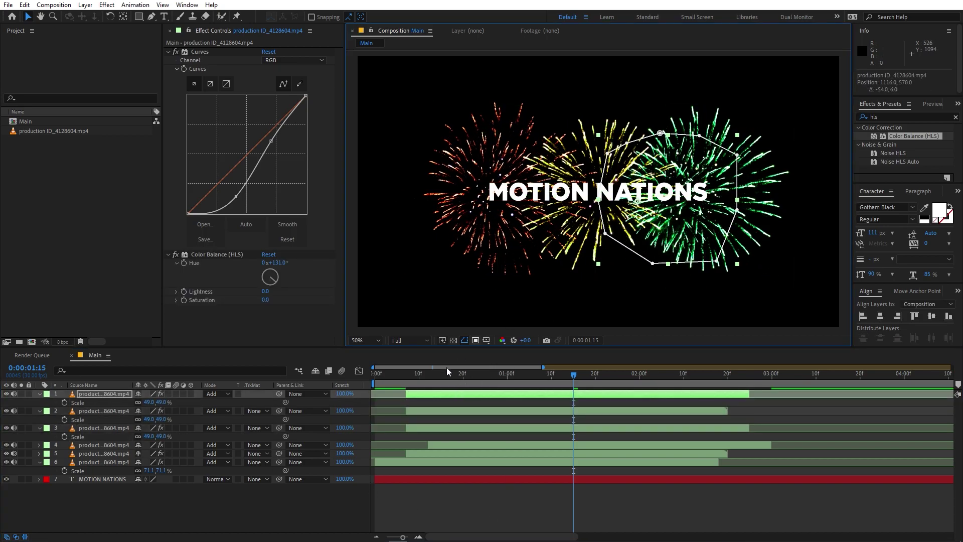
pyautogui.click(440, 411)
pyautogui.moveTo(577, 209); pyautogui.dragTo(585, 210)
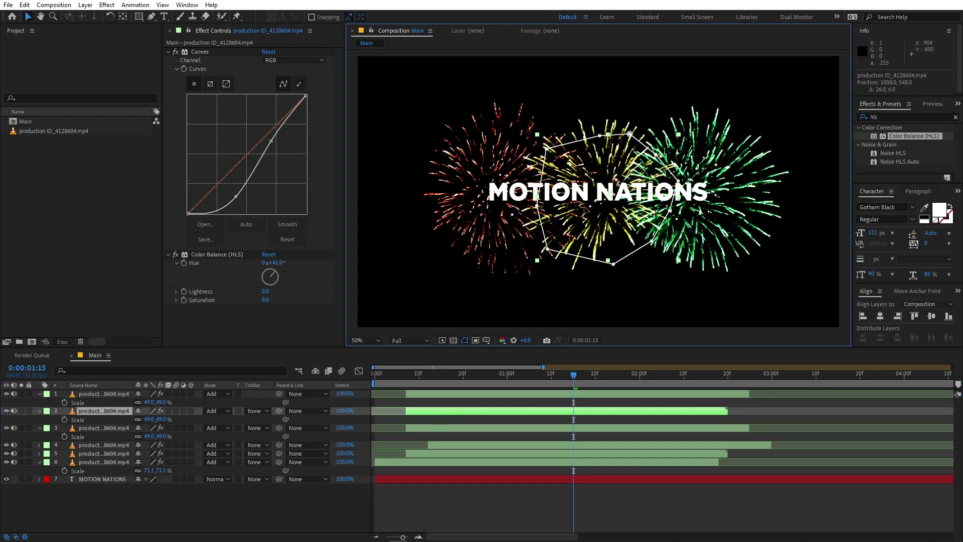
# Preview the six-layer fireworks animation, stopping at 29 frames.
pyautogui.click(467, 429)
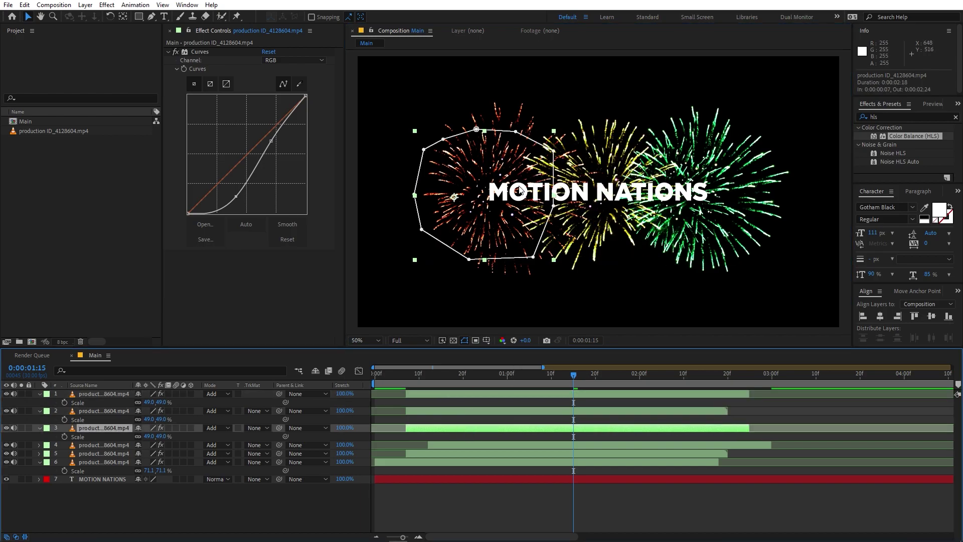
pyautogui.keyDown('shift'); pyautogui.click(344, 395); pyautogui.keyUp('shift')
pyautogui.press('Home')
pyautogui.press('space')
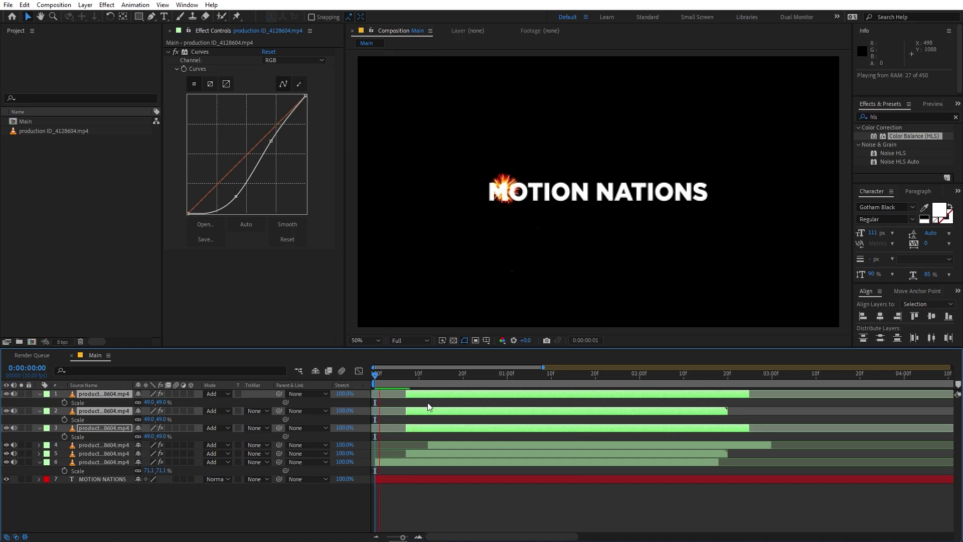
pyautogui.press('space')
pyautogui.moveTo(372, 399); pyautogui.dragTo(473, 405)
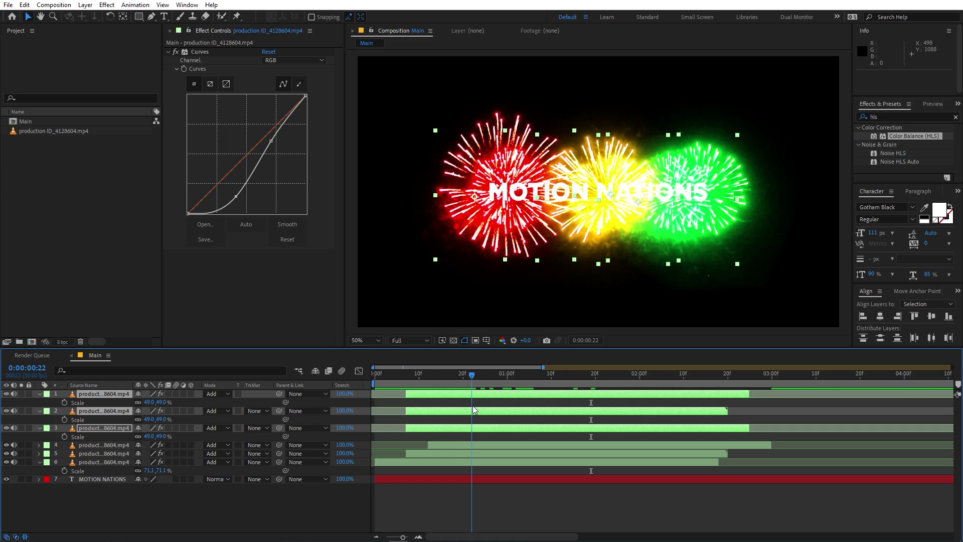
# Keyframe the MOTION NATIONS title's opacity, starting fully transparent at 0%.
pyautogui.click(90, 472)
pyautogui.click(92, 480)
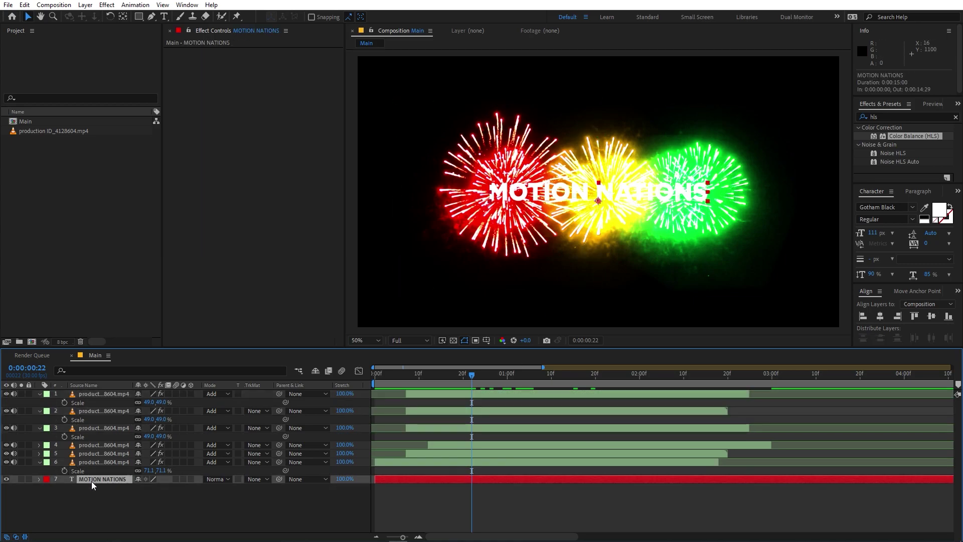
pyautogui.press('t')
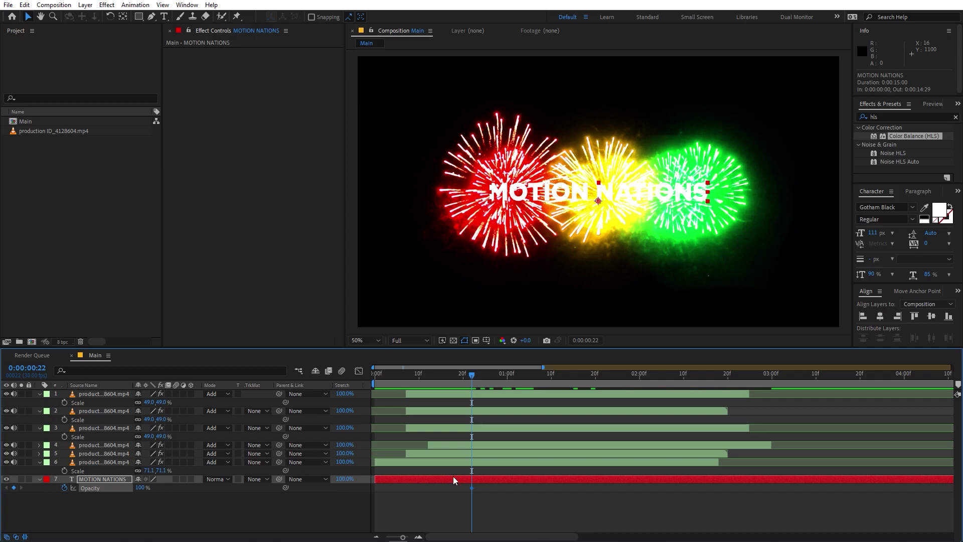
pyautogui.moveTo(471, 375); pyautogui.dragTo(447, 382)
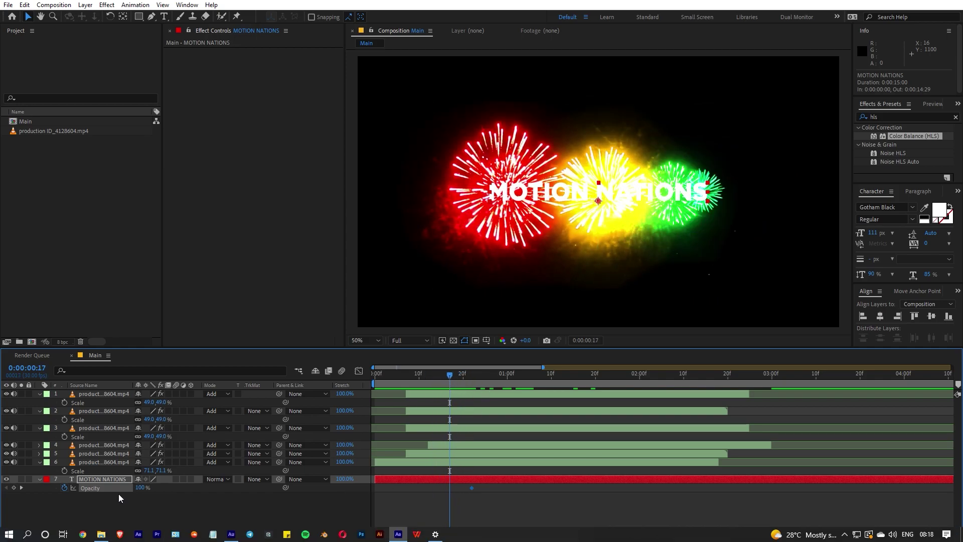
pyautogui.moveTo(137, 489); pyautogui.dragTo(100, 489)
pyautogui.moveTo(375, 479); pyautogui.dragTo(450, 480)
# Shift the title and its keyframes earlier, place the 100% keyframe, and preview the fade-in.
pyautogui.moveTo(414, 371); pyautogui.dragTo(434, 384)
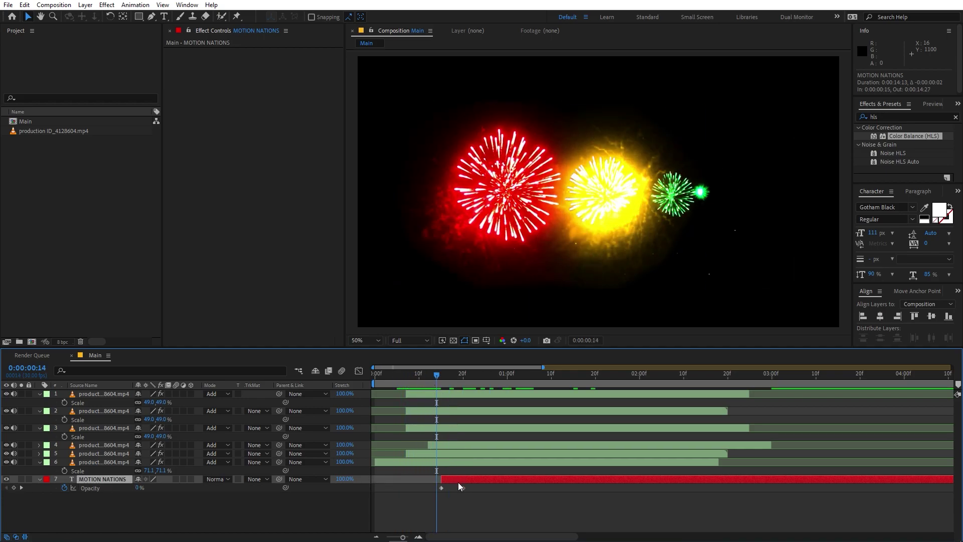
pyautogui.moveTo(458, 482); pyautogui.dragTo(443, 480)
pyautogui.moveTo(410, 376); pyautogui.dragTo(467, 387)
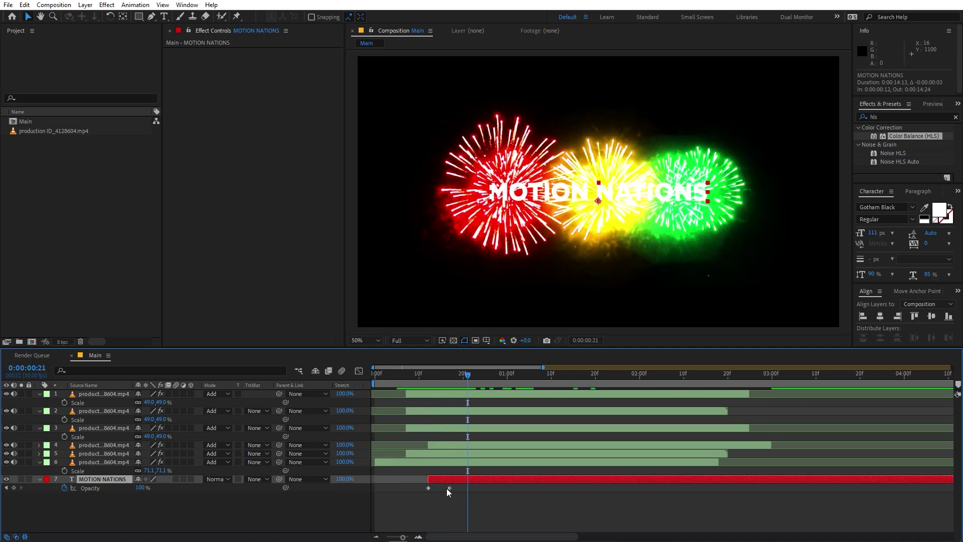
pyautogui.moveTo(450, 488); pyautogui.dragTo(444, 488)
pyautogui.click(410, 387)
pyautogui.press('space')
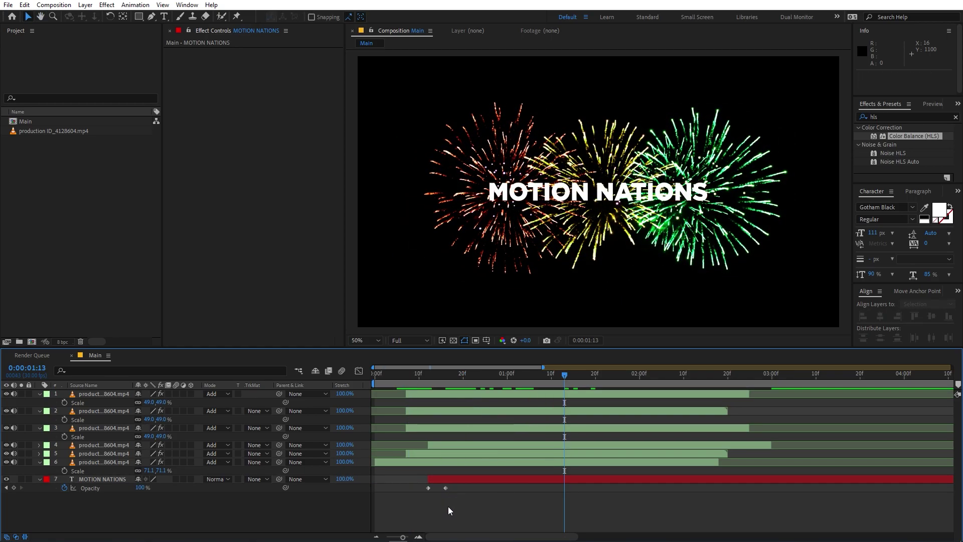
# Add a new adjustment layer to the composition.
pyautogui.rightClick(302, 521)
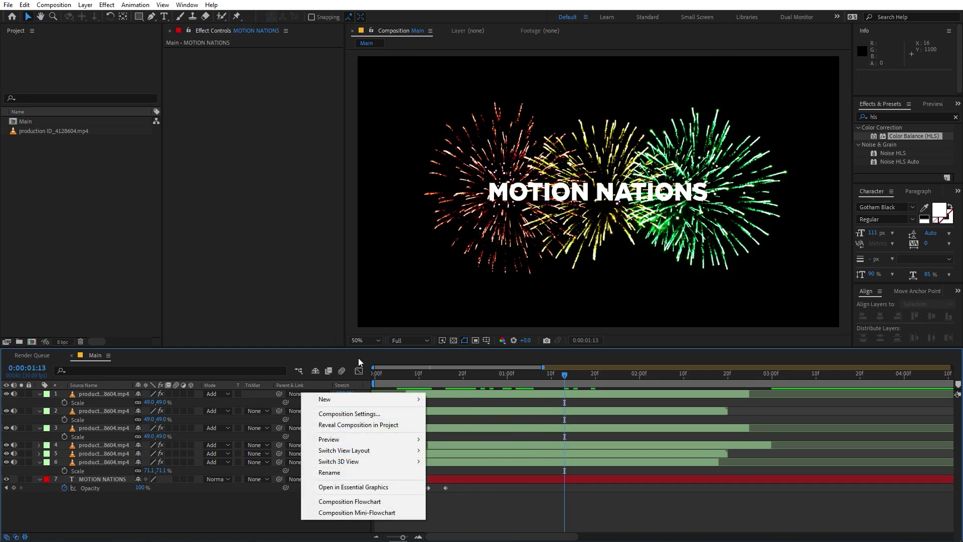
pyautogui.moveTo(353, 401)
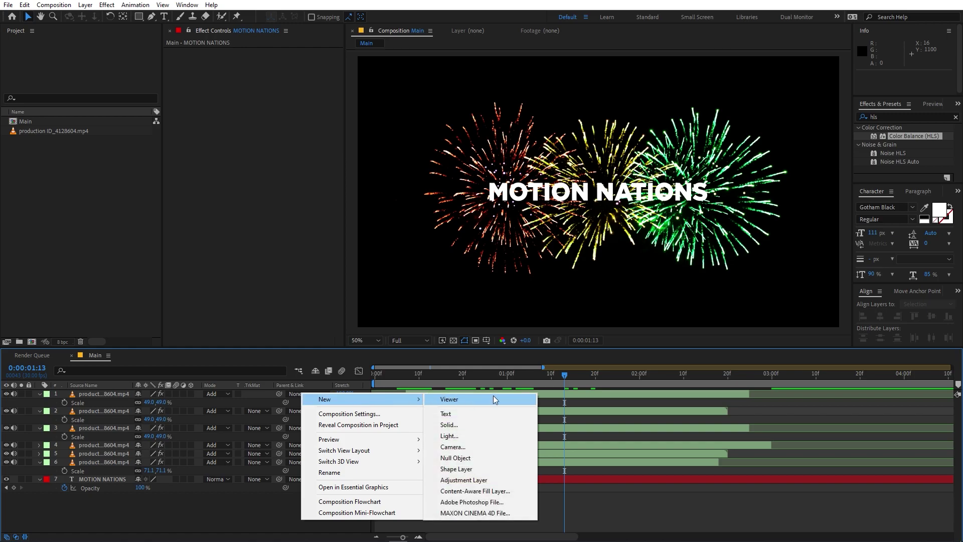
pyautogui.click(460, 479)
# Apply Glow to the adjustment layer with a much larger radius and 0.5 intensity.
pyautogui.click(890, 116)
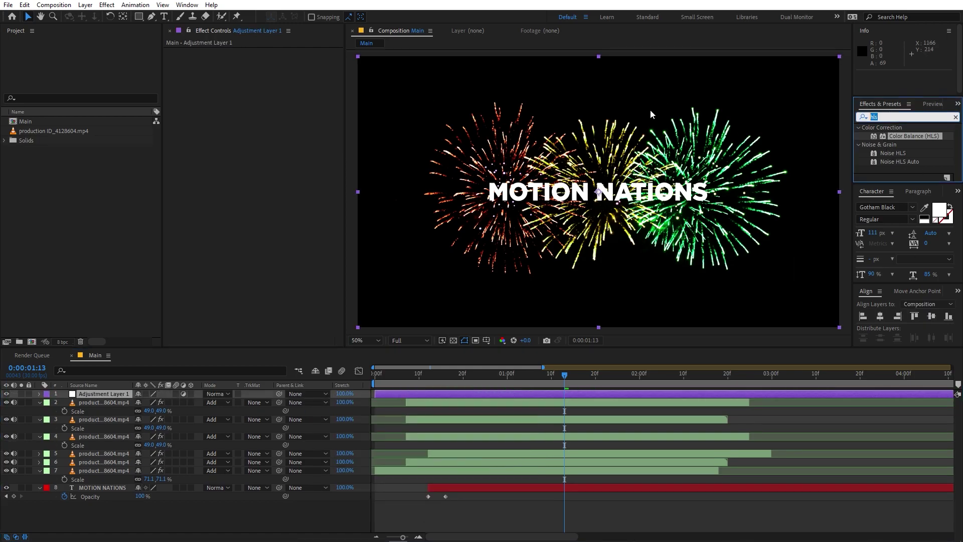
pyautogui.write('glow')
pyautogui.moveTo(888, 169); pyautogui.dragTo(107, 396)
pyautogui.moveTo(449, 383)
pyautogui.mouseDown()
pyautogui.moveTo(435, 381)
pyautogui.moveTo(463, 387)
pyautogui.mouseUp()
pyautogui.moveTo(267, 77); pyautogui.dragTo(482, 97)
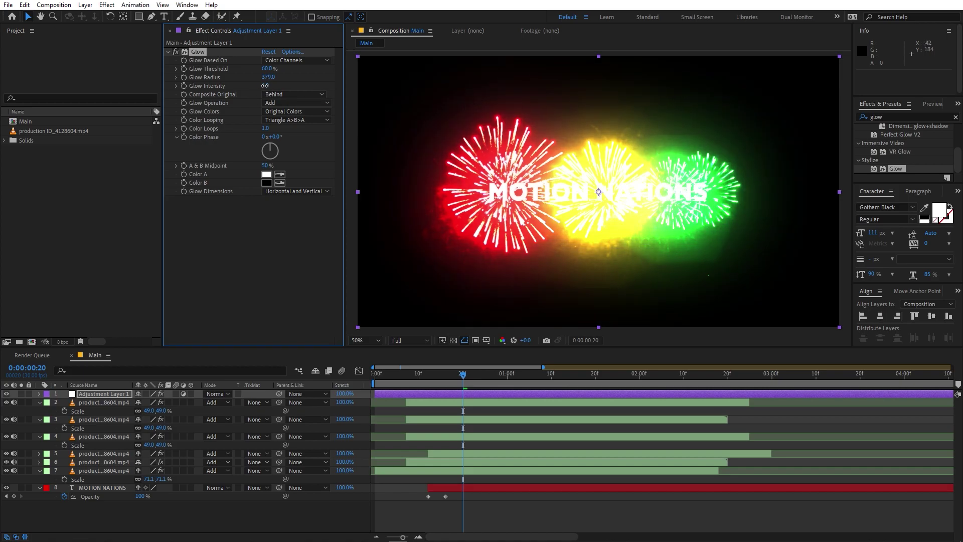
pyautogui.moveTo(156, 109); pyautogui.dragTo(34, 122)
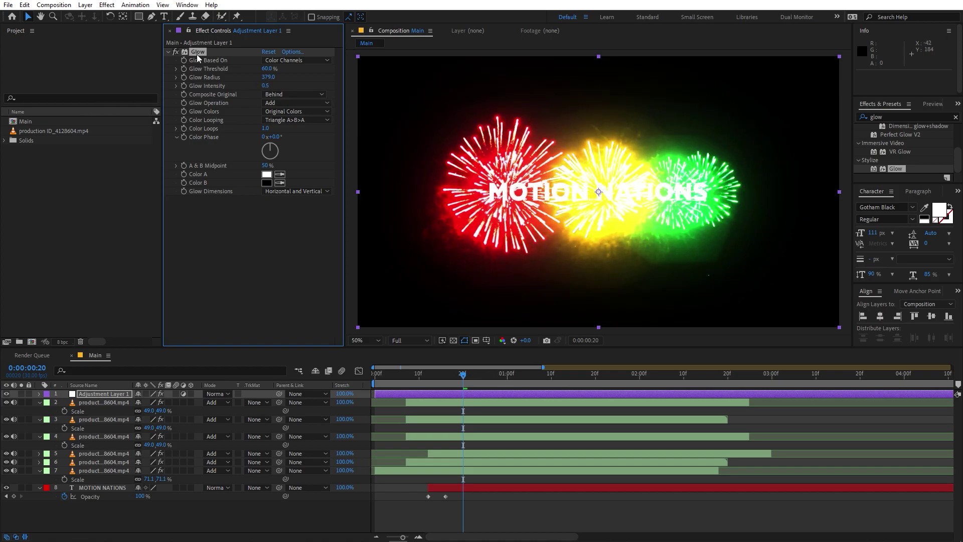
# Duplicate the Glow effect and move the adjustment layer just above MOTION NATIONS.
pyautogui.hotkey('ctrl', 'd')
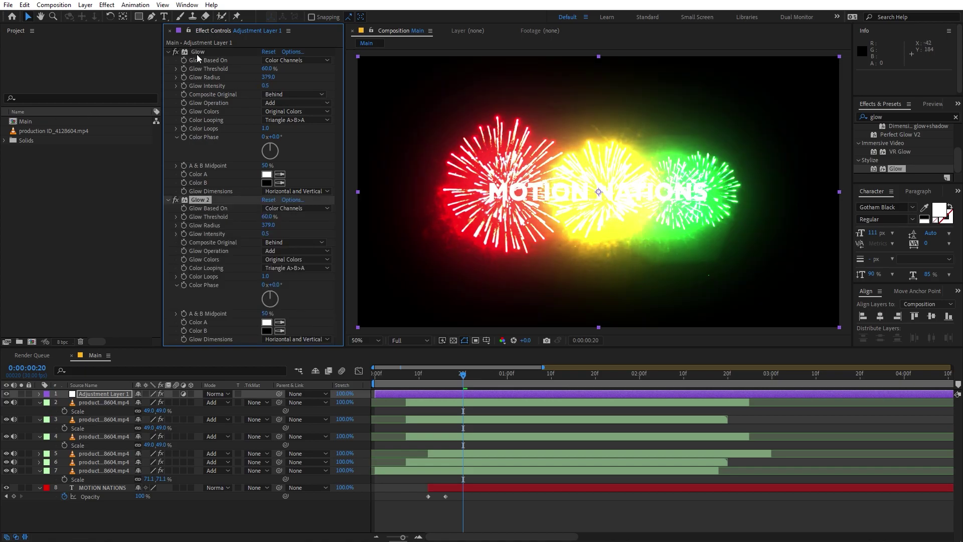
pyautogui.click(168, 51)
pyautogui.click(168, 60)
pyautogui.moveTo(98, 398); pyautogui.dragTo(97, 489)
pyautogui.moveTo(456, 377)
pyautogui.mouseDown()
pyautogui.moveTo(432, 378)
pyautogui.moveTo(463, 383)
pyautogui.mouseUp()
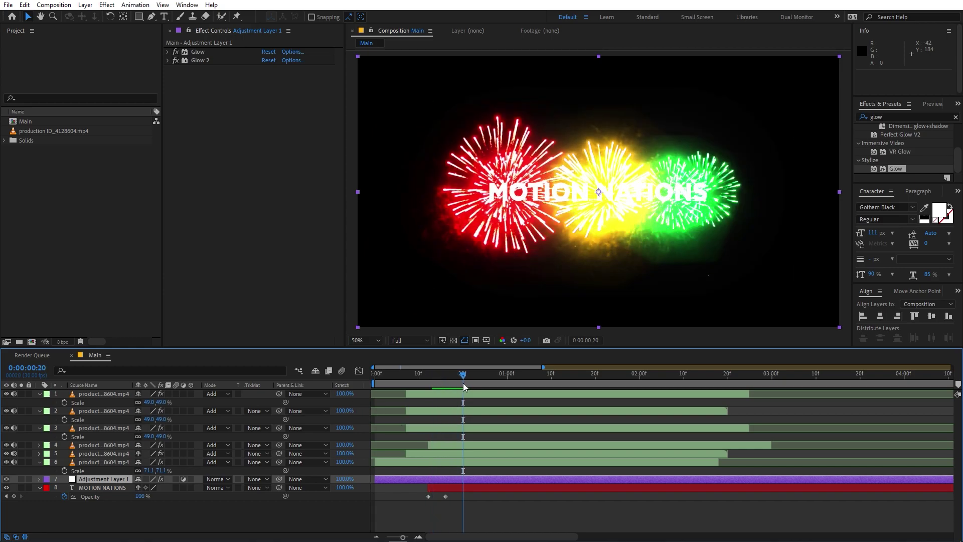
# Set Glow intensities to 1.1 and 1.5, radii 56 and 20, and start the layer near 12 frames.
pyautogui.keyDown('ctrl'); pyautogui.click(167, 60); pyautogui.keyUp('ctrl')
pyautogui.moveTo(264, 86); pyautogui.dragTo(293, 86)
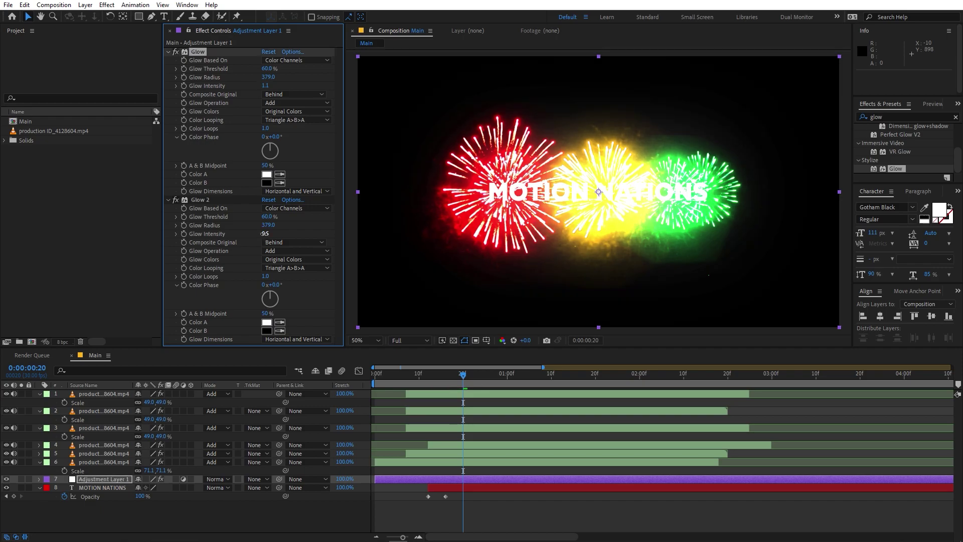
pyautogui.moveTo(265, 234); pyautogui.dragTo(312, 236)
pyautogui.moveTo(263, 77); pyautogui.dragTo(271, 78)
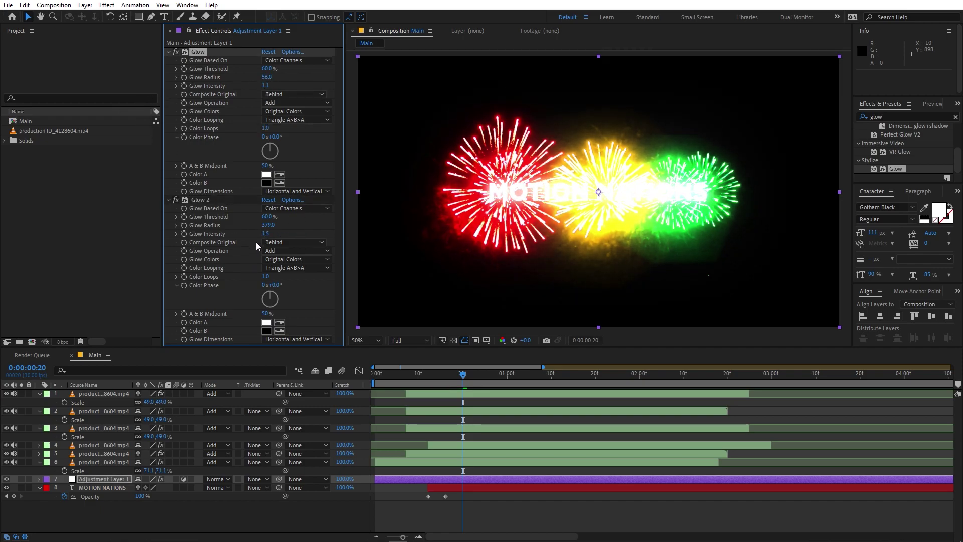
pyautogui.moveTo(272, 226); pyautogui.dragTo(304, 226)
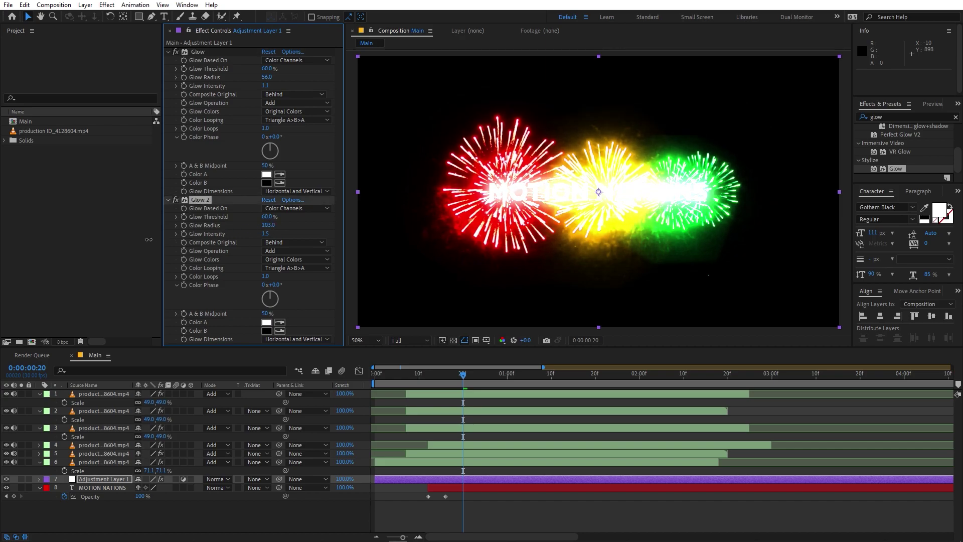
pyautogui.moveTo(130, 243); pyautogui.dragTo(108, 247)
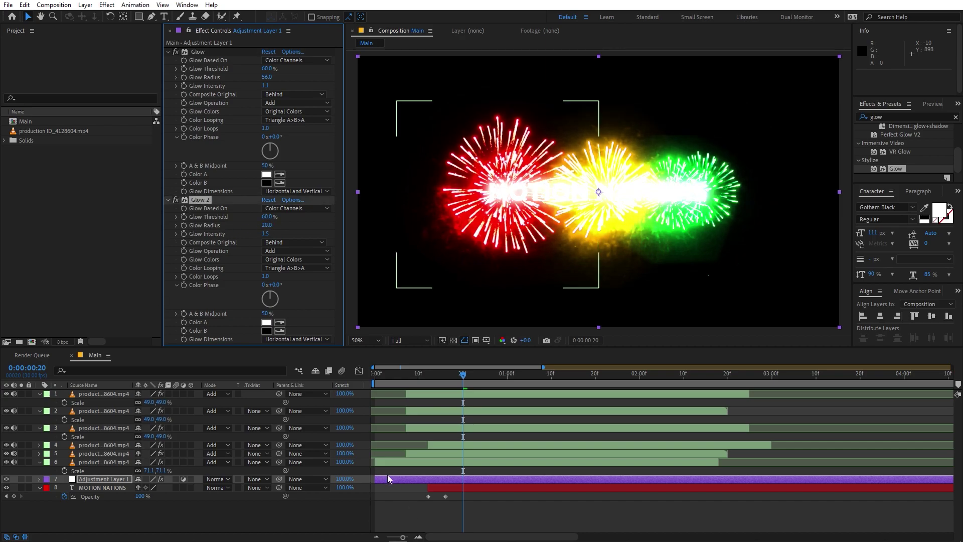
pyautogui.moveTo(375, 478); pyautogui.dragTo(416, 478)
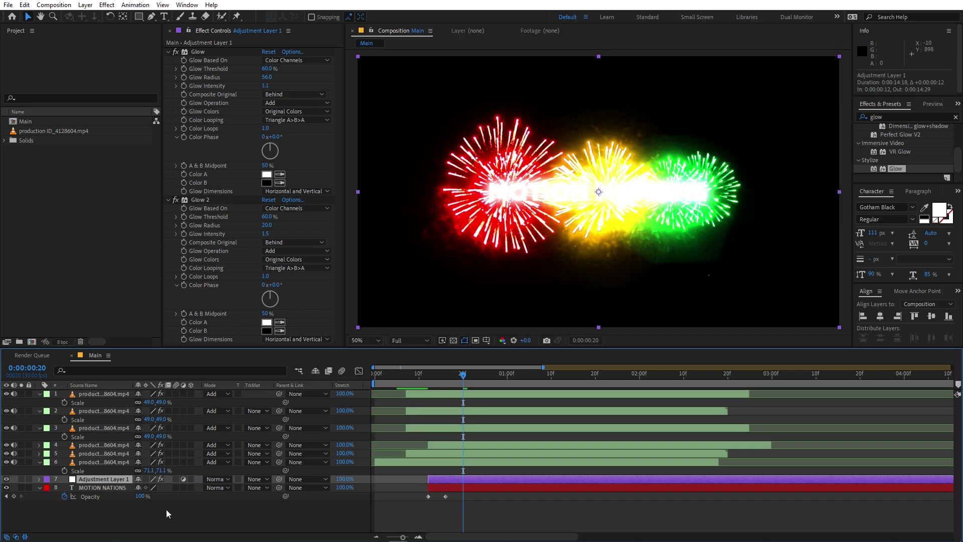
# Set an opacity keyframe on the adjustment layer and move it earlier.
pyautogui.press('t')
pyautogui.click(64, 488)
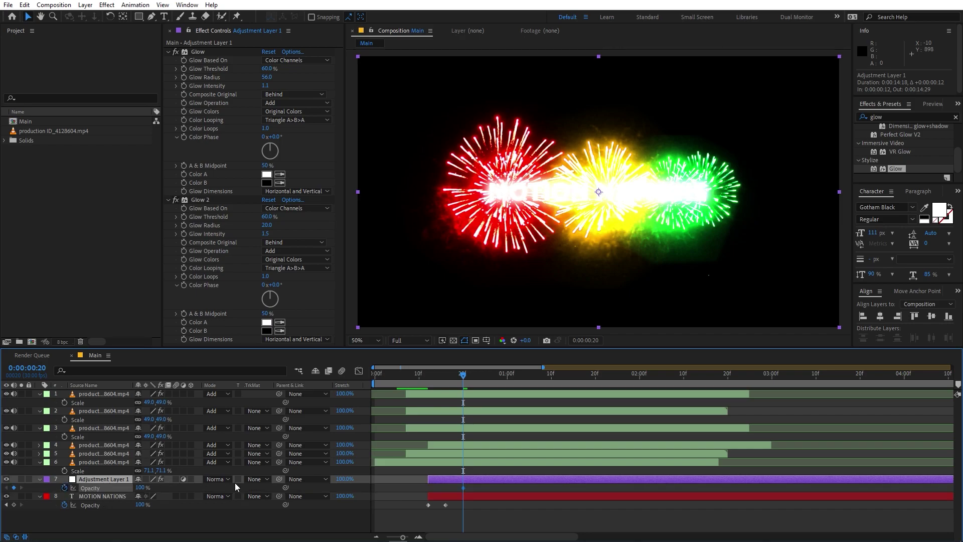
pyautogui.moveTo(463, 487); pyautogui.dragTo(446, 487)
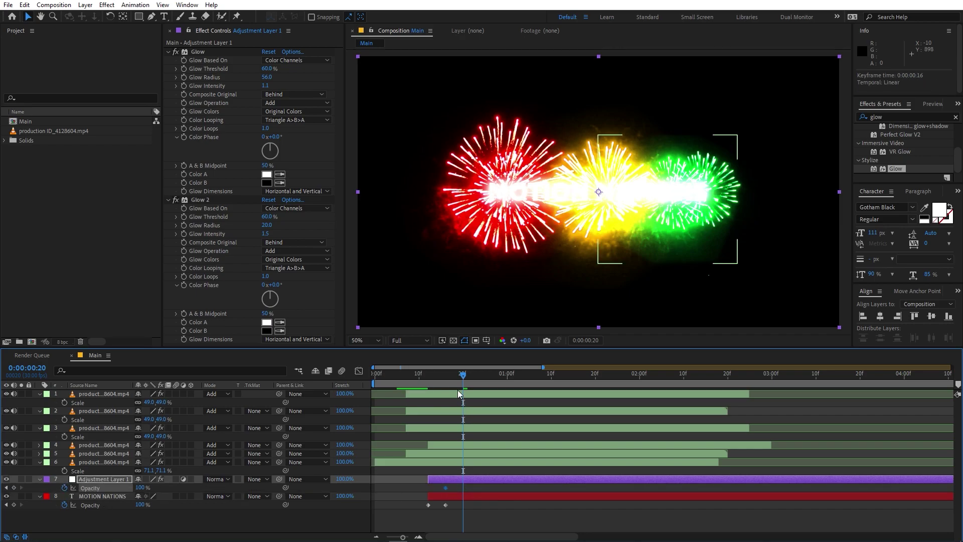
pyautogui.click(427, 389)
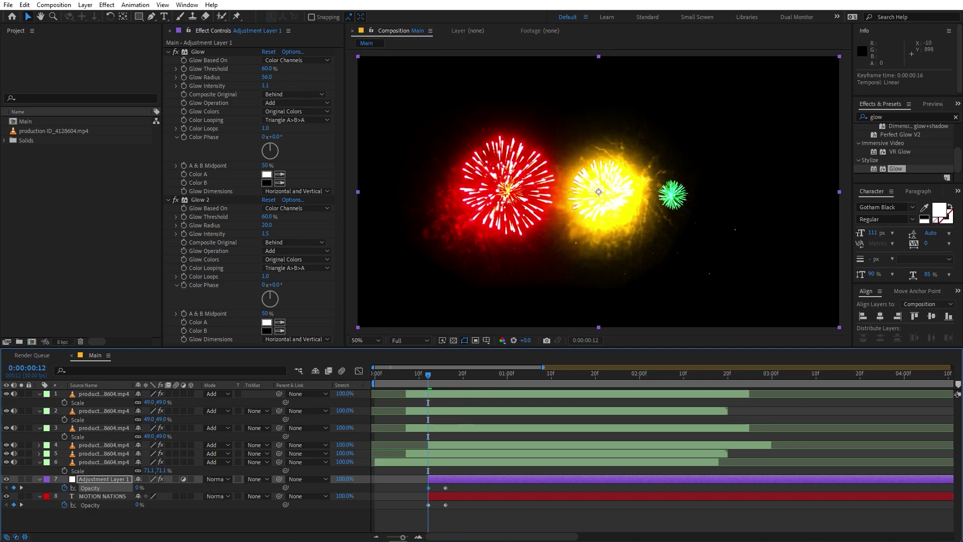
pyautogui.click(455, 513)
# Add another opacity keyframe at frame 22 and preview the glow fade-in.
pyautogui.moveTo(431, 376); pyautogui.dragTo(472, 380)
pyautogui.click(143, 489)
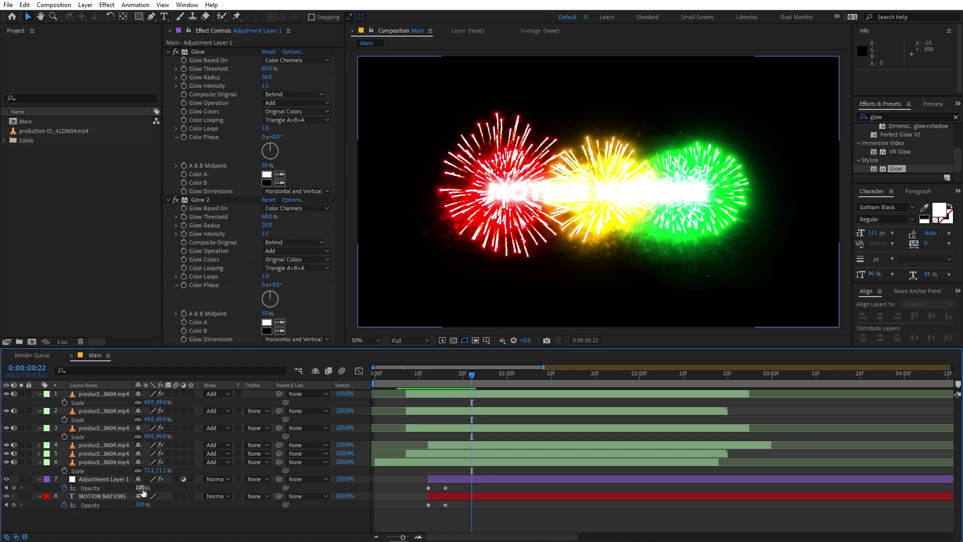
pyautogui.moveTo(142, 491); pyautogui.dragTo(93, 490)
pyautogui.moveTo(471, 374); pyautogui.dragTo(358, 386)
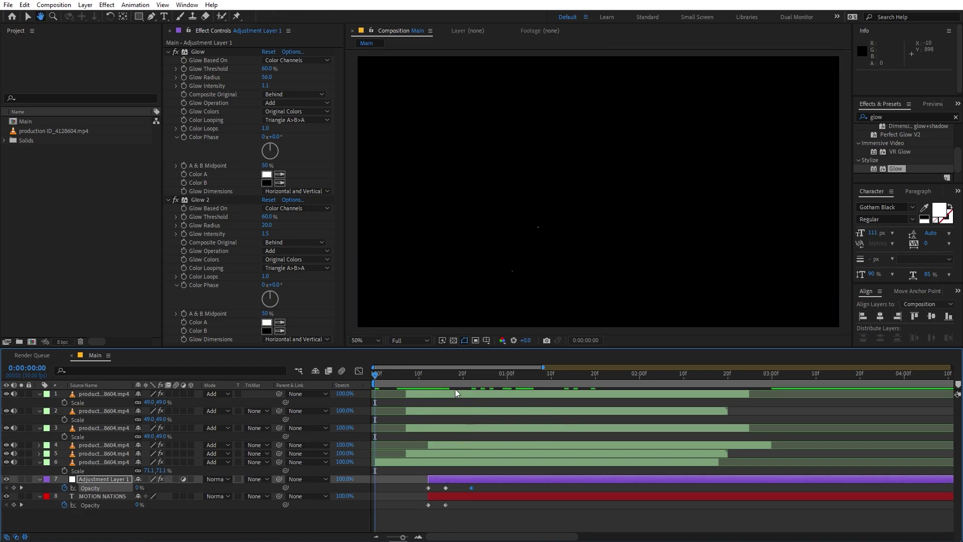
pyautogui.press('space')
pyautogui.press('space')
pyautogui.press('space')
pyautogui.moveTo(419, 381)
pyautogui.mouseDown()
pyautogui.moveTo(365, 390)
pyautogui.moveTo(432, 390)
pyautogui.mouseUp()
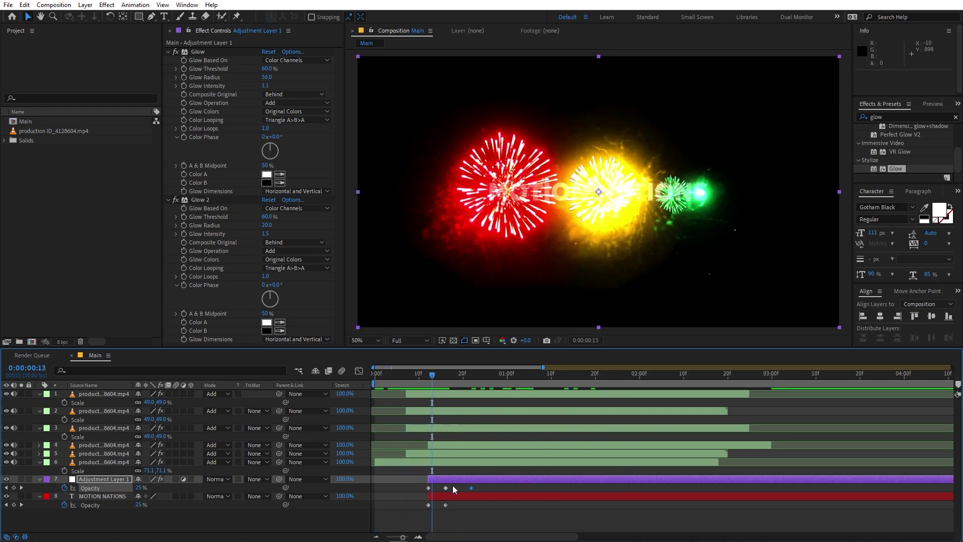
# Shift the title and adjustment layers with their keyframes a few frames earlier and review playback.
pyautogui.click(453, 493)
pyautogui.keyDown('shift'); pyautogui.click(456, 478); pyautogui.keyUp('shift')
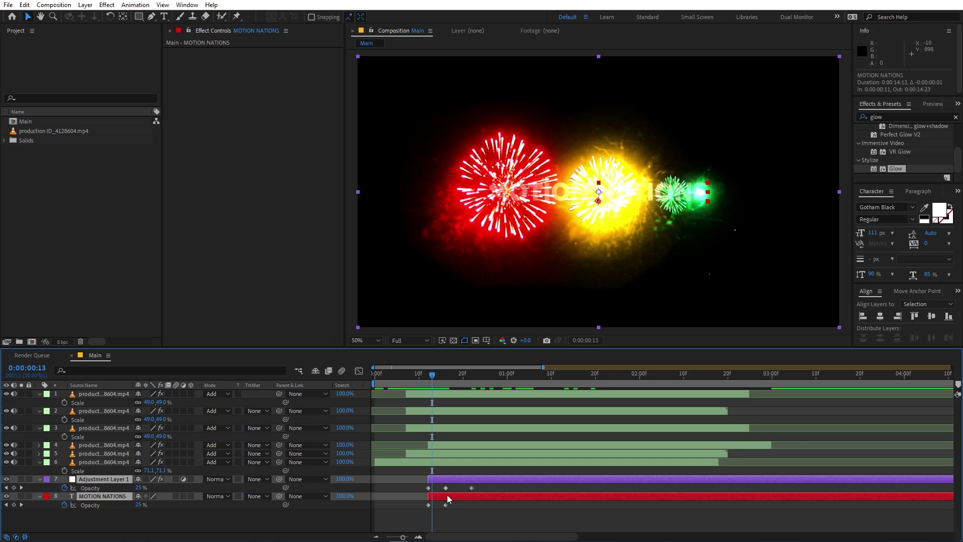
pyautogui.moveTo(449, 494); pyautogui.dragTo(443, 495)
pyautogui.moveTo(412, 387); pyautogui.dragTo(366, 393)
pyautogui.press('space')
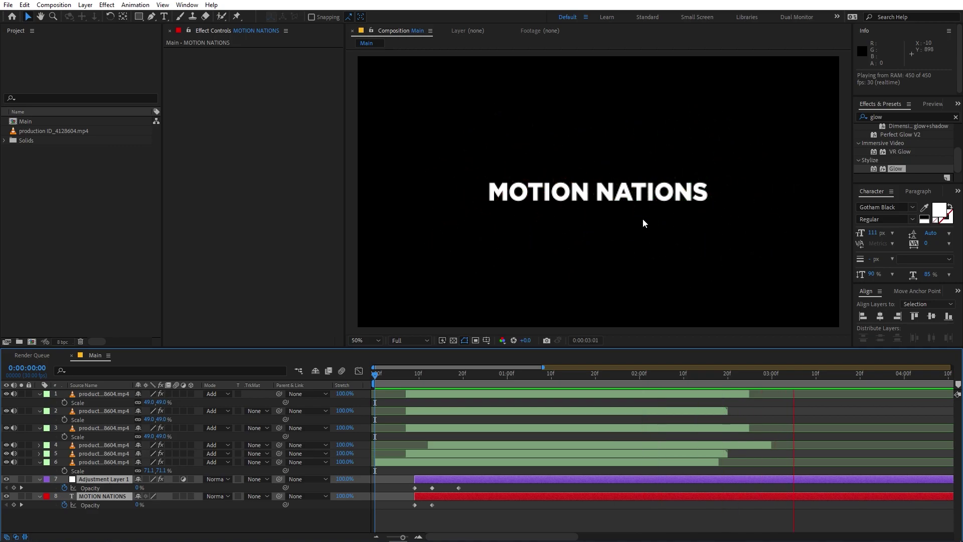
pyautogui.moveTo(531, 375); pyautogui.dragTo(423, 375)
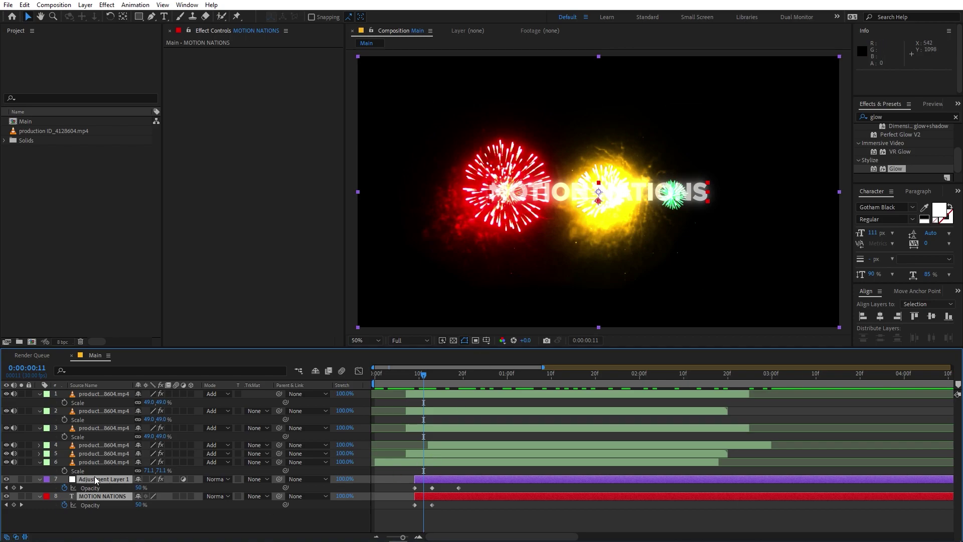
pyautogui.click(516, 522)
pyautogui.moveTo(403, 380); pyautogui.dragTo(691, 421)
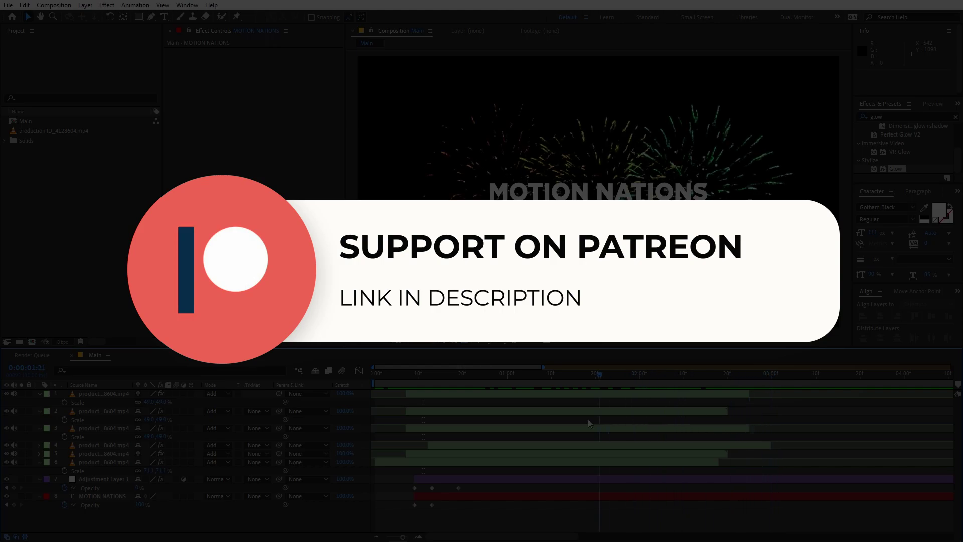
pyautogui.moveTo(590, 420); pyautogui.dragTo(551, 419)
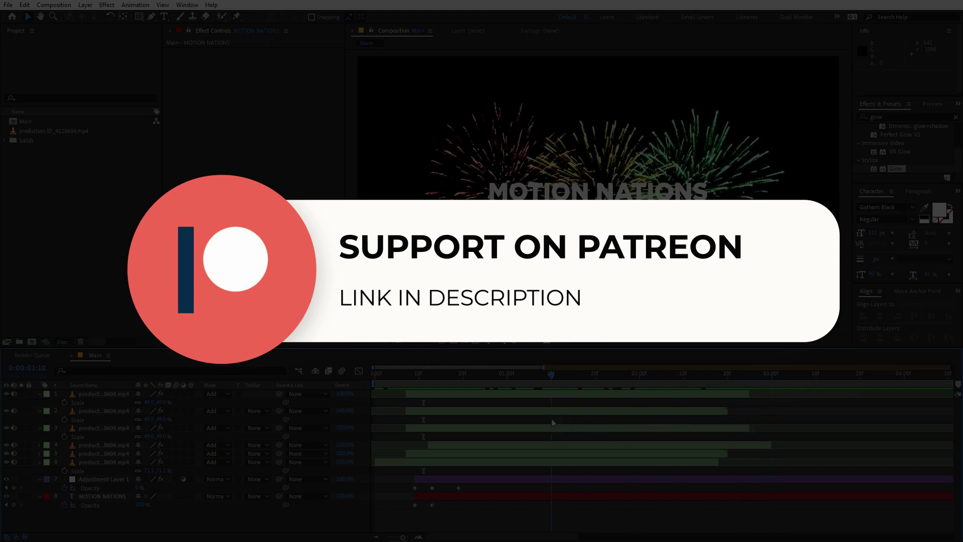